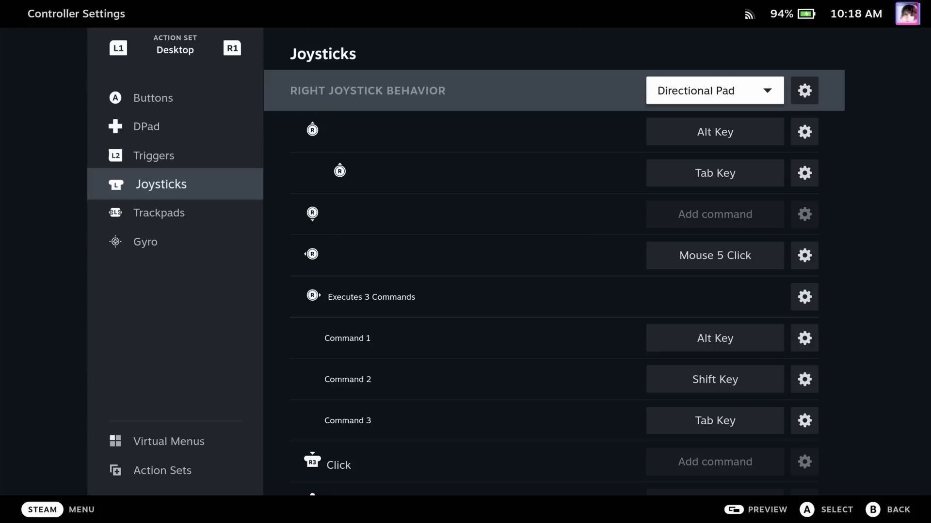
Check the right stick's Alt Key and Tab Key rows, then exit the layout editor
{"action": "left_click", "coordinate": [715, 131]}
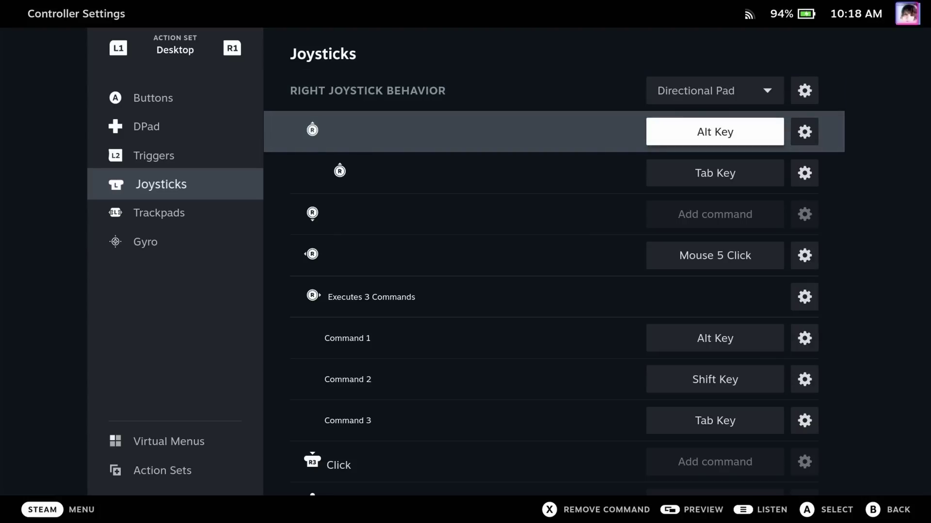
{"action": "left_click", "coordinate": [715, 173]}
{"action": "left_click", "coordinate": [715, 132]}
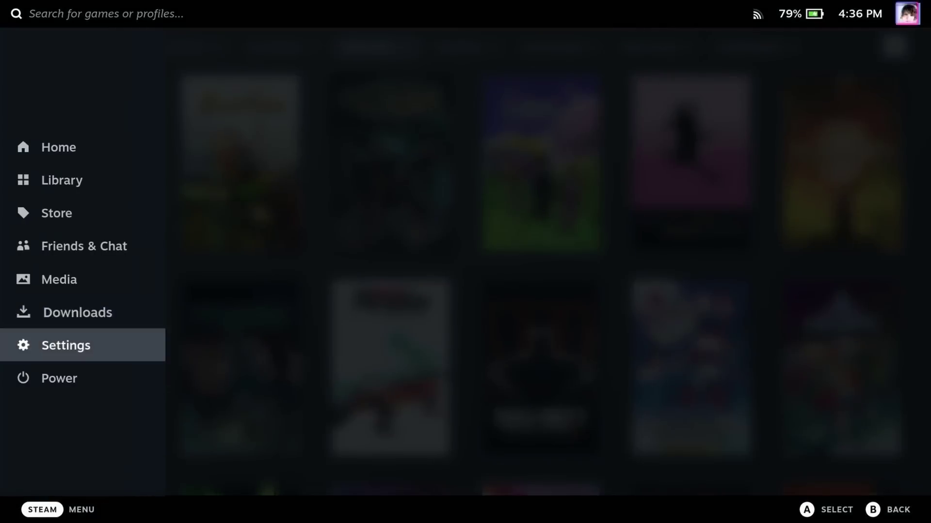
{"action": "key", "text": "Return"}
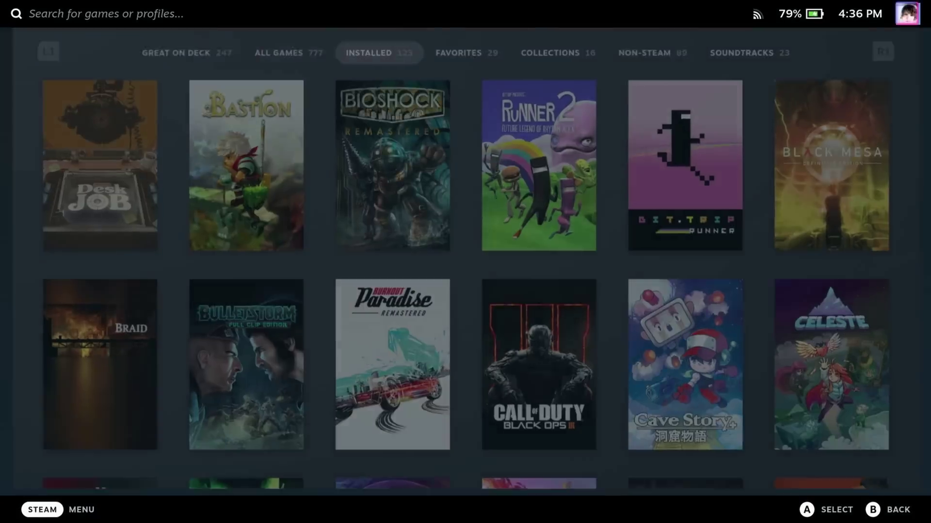
Go to Settings > Controller and open the Desktop Layout in the layout editor
{"action": "key", "text": "Down"}
{"action": "key", "text": "Down"}
{"action": "key", "text": "Down"}
{"action": "key", "text": "Down"}
{"action": "key", "text": "Down"}
{"action": "key", "text": "Down"}
{"action": "key", "text": "Down"}
{"action": "key", "text": "Down"}
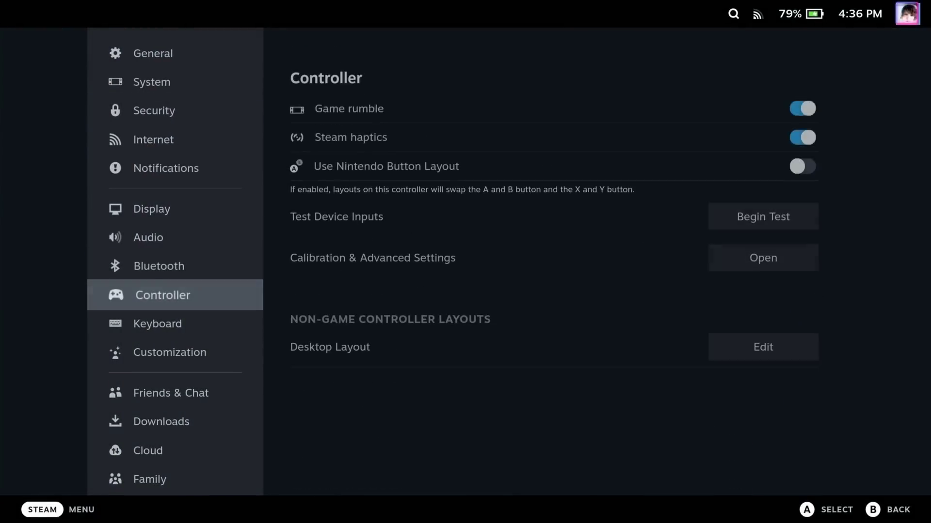
{"action": "key", "text": "Right"}
{"action": "key", "text": "Down"}
{"action": "key", "text": "Down"}
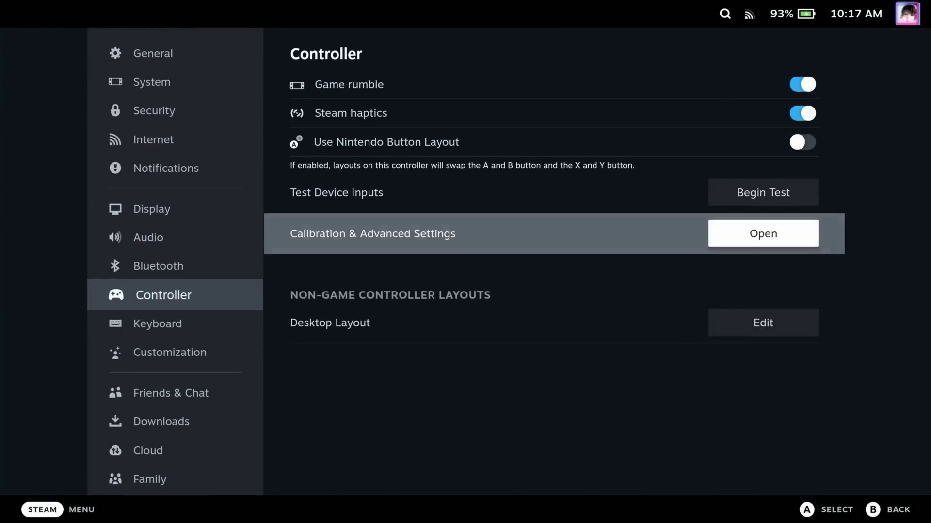
{"action": "key", "text": "Down"}
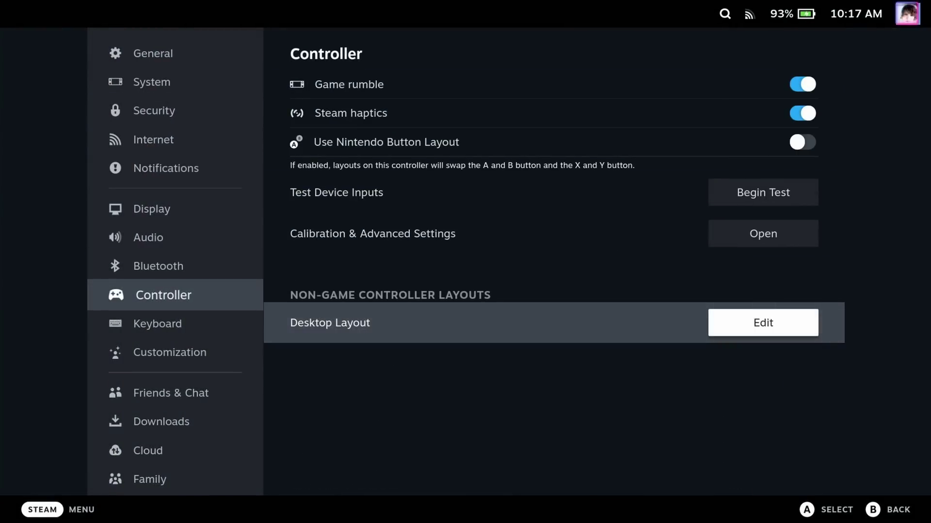
{"action": "key", "text": "Return"}
{"action": "key", "text": "Right"}
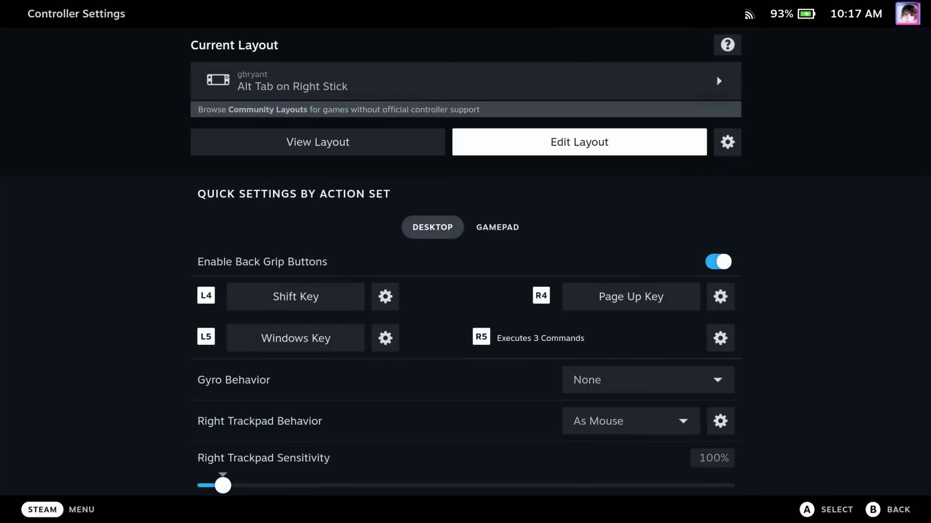
{"action": "key", "text": "Return"}
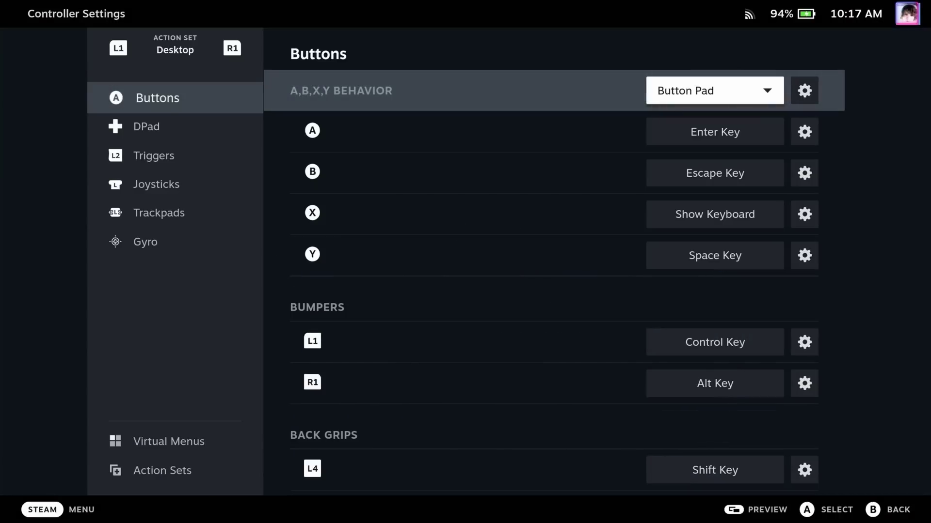
Show the Joysticks mappings and step through the right stick's Alt Key and Tab Key rows
{"action": "key", "text": "Left"}
{"action": "key", "text": "Down"}
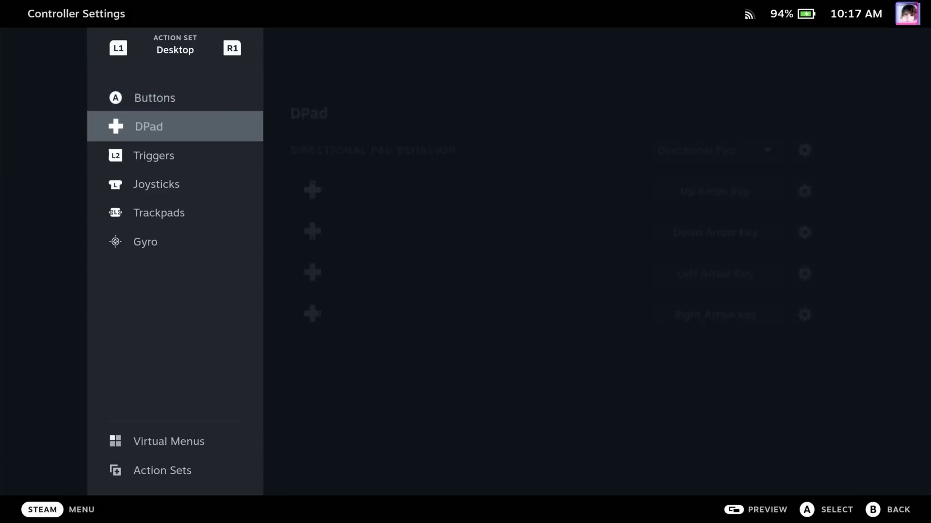
{"action": "key", "text": "Down"}
{"action": "key", "text": "Down"}
{"action": "key", "text": "Right"}
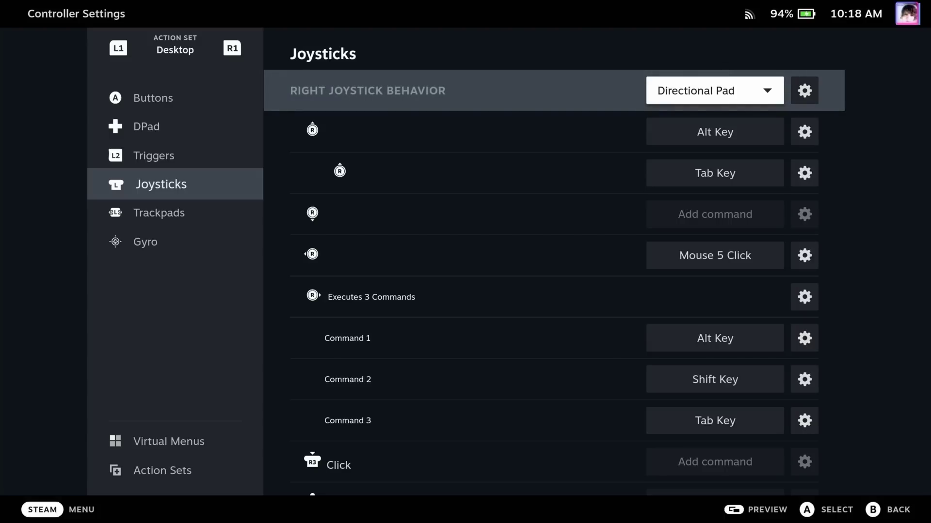
{"action": "key", "text": "Down"}
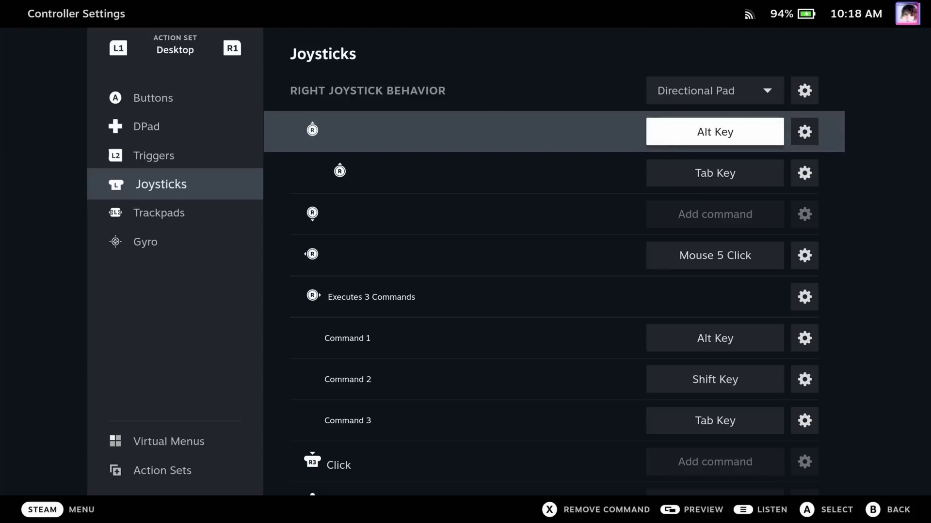
{"action": "key", "text": "Down"}
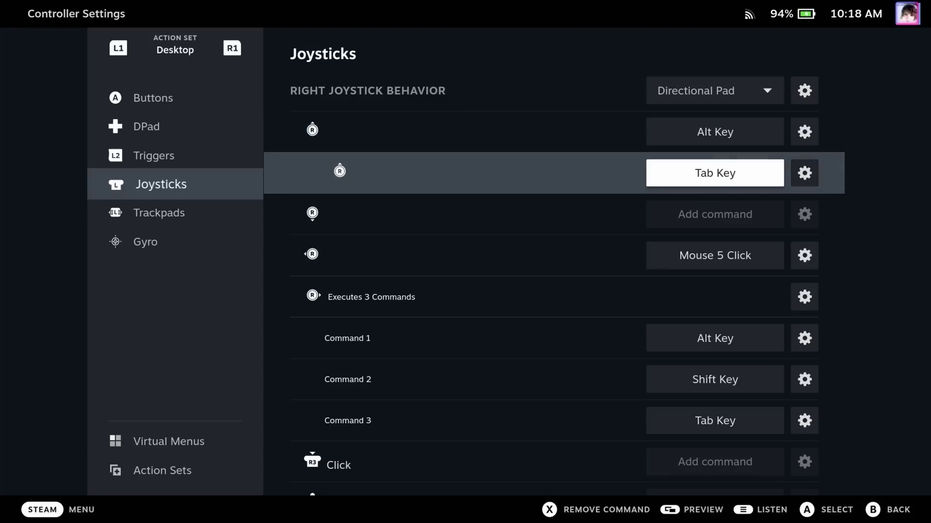
{"action": "key", "text": "Up"}
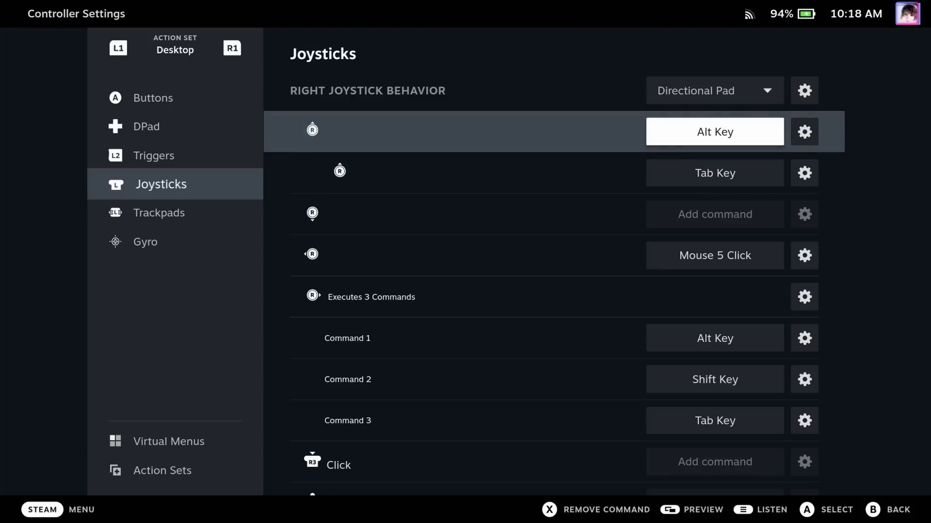
{"action": "key", "text": "Down"}
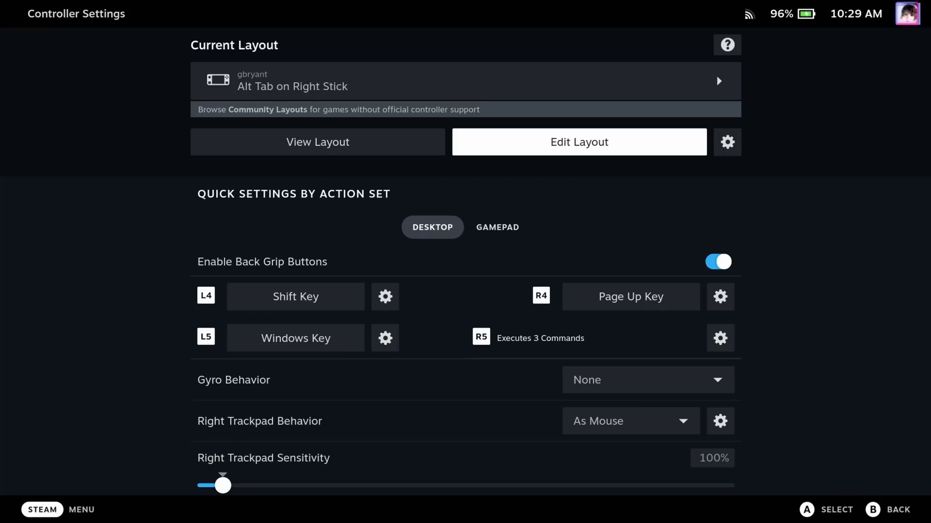
Bind the R1 bumper to the Alt Key from the keyboard picker
{"action": "key", "text": "Return"}
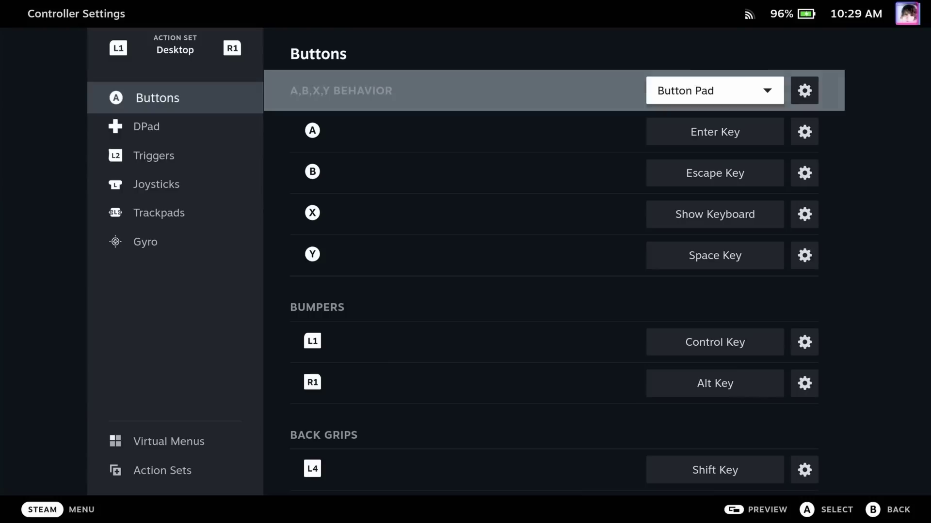
{"action": "key", "text": "Down"}
{"action": "key", "text": "Down"}
{"action": "key", "text": "Down"}
{"action": "key", "text": "Down"}
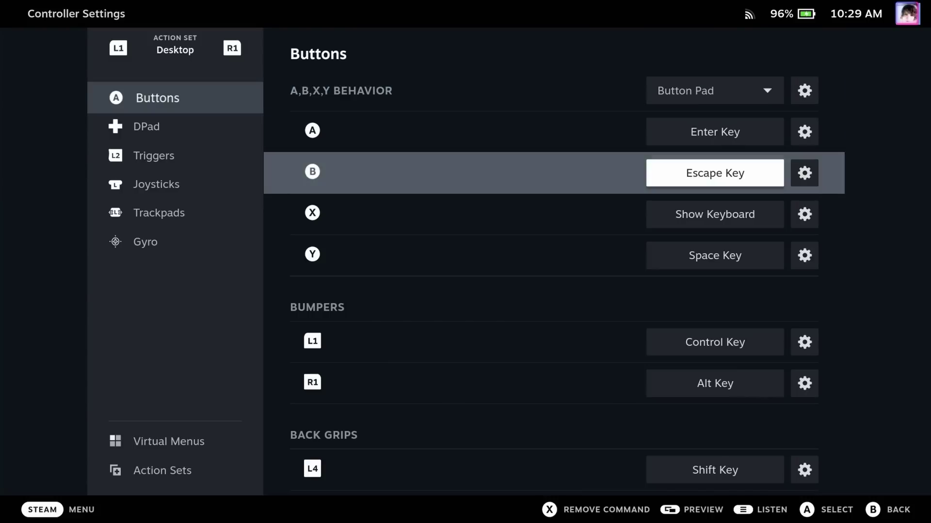
{"action": "key", "text": "Down"}
{"action": "key", "text": "Down"}
{"action": "key", "text": "Down"}
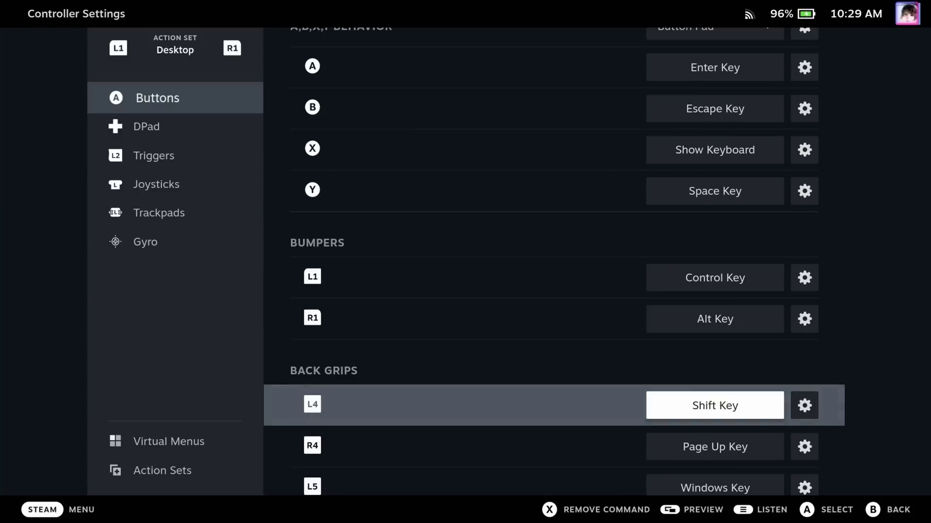
{"action": "key", "text": "Up"}
{"action": "key", "text": "Return"}
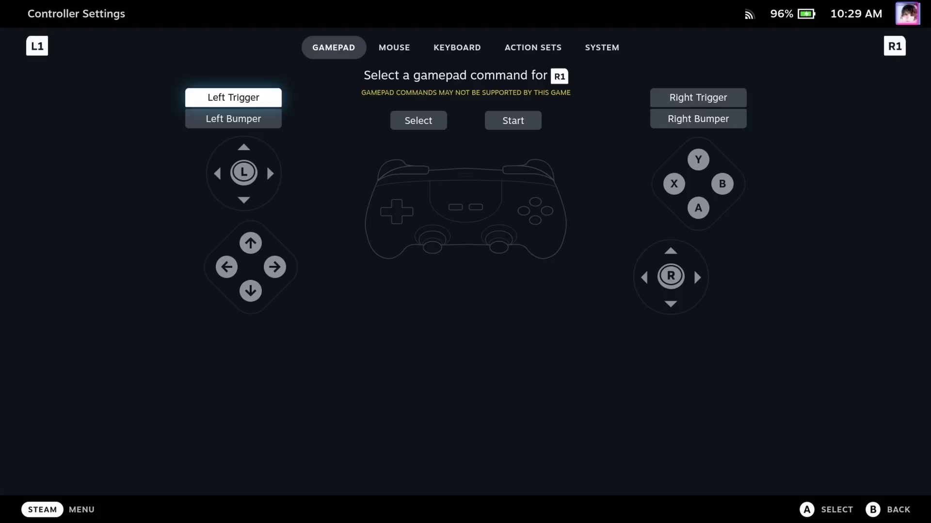
{"action": "key", "text": "Tab"}
{"action": "key", "text": "Tab"}
{"action": "key", "text": "Return"}
Add Tab Key as a sub command under R1's Alt Key binding
{"action": "key", "text": "Right"}
{"action": "key", "text": "Return"}
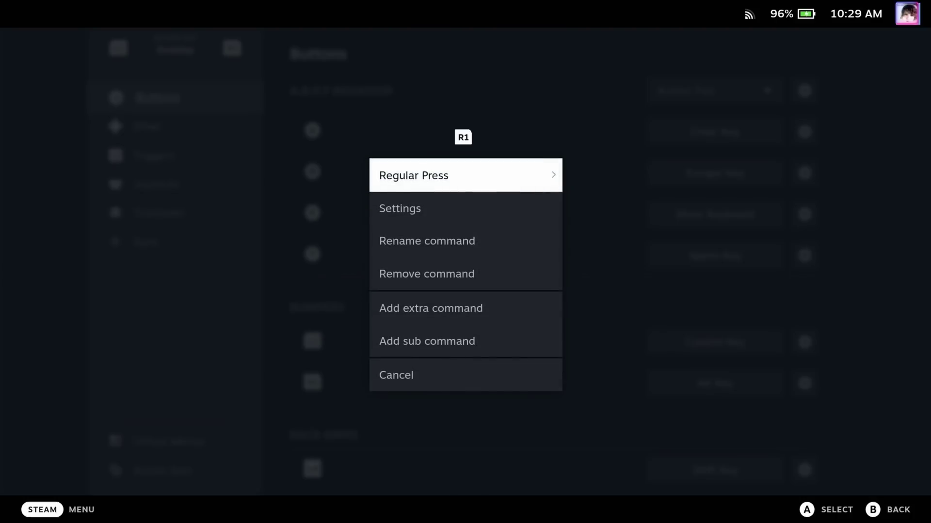
{"action": "key", "text": "Down"}
{"action": "key", "text": "Down"}
{"action": "key", "text": "Down"}
{"action": "key", "text": "Down"}
{"action": "key", "text": "Down"}
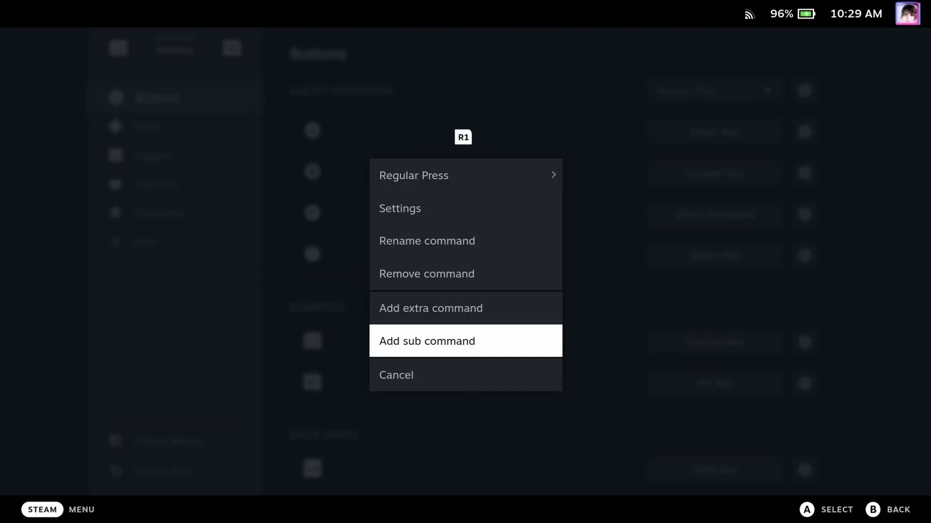
{"action": "key", "text": "Return"}
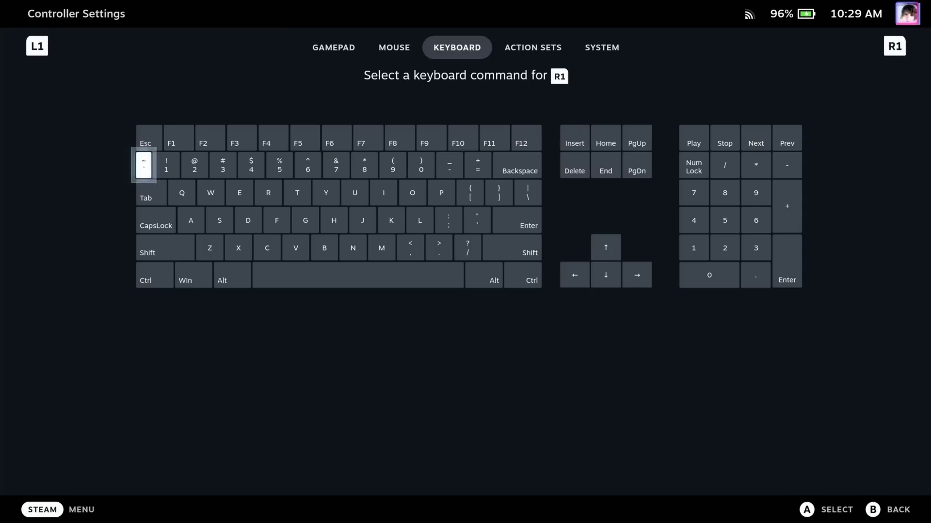
{"action": "key", "text": "Return"}
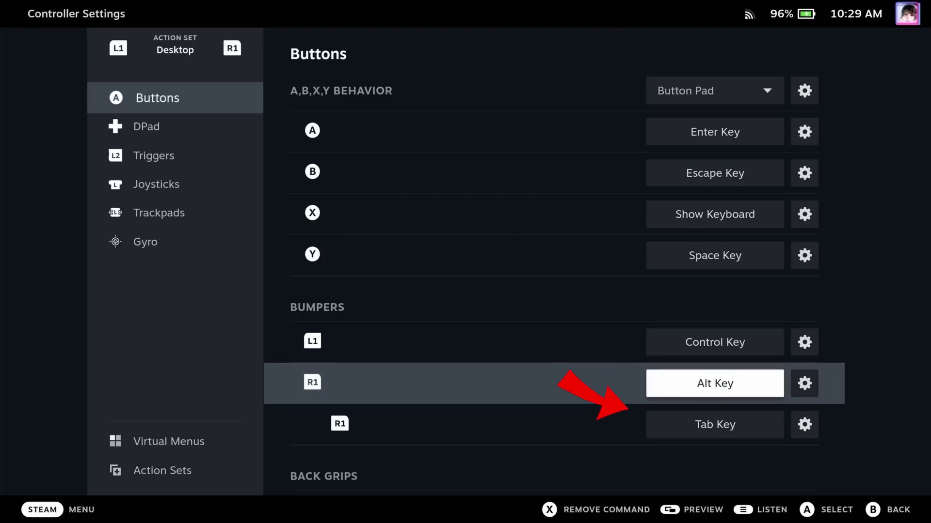
{"action": "key", "text": "Down"}
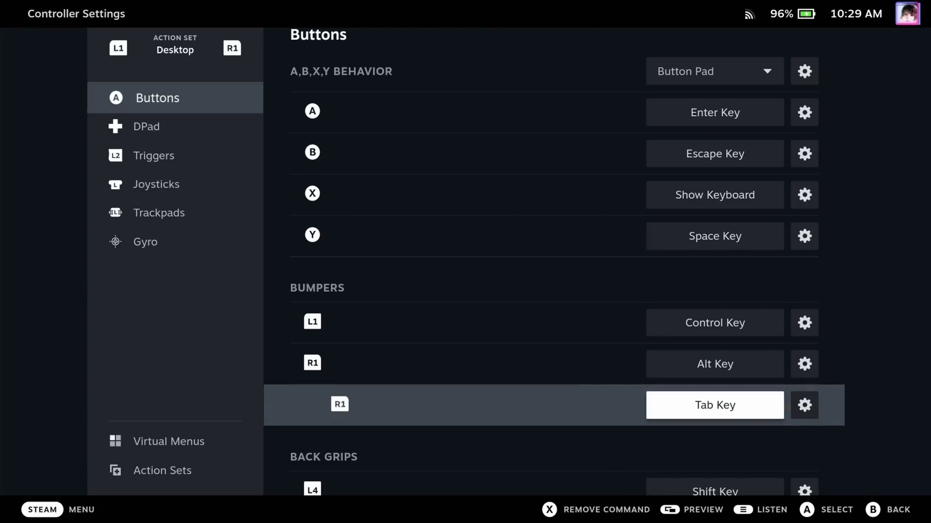
{"action": "key", "text": "Right"}
{"action": "key", "text": "Return"}
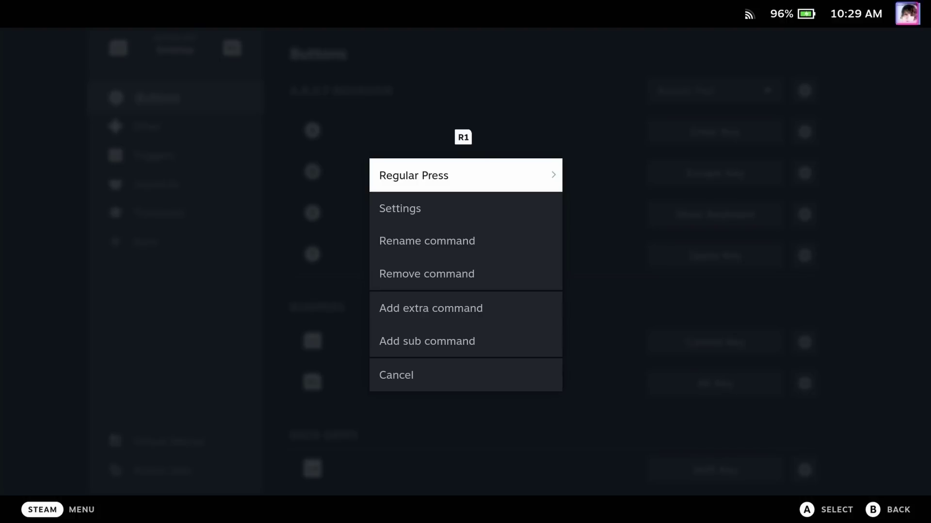
{"action": "key", "text": "Down"}
{"action": "key", "text": "Down"}
{"action": "key", "text": "Down"}
{"action": "key", "text": "Down"}
{"action": "key", "text": "Down"}
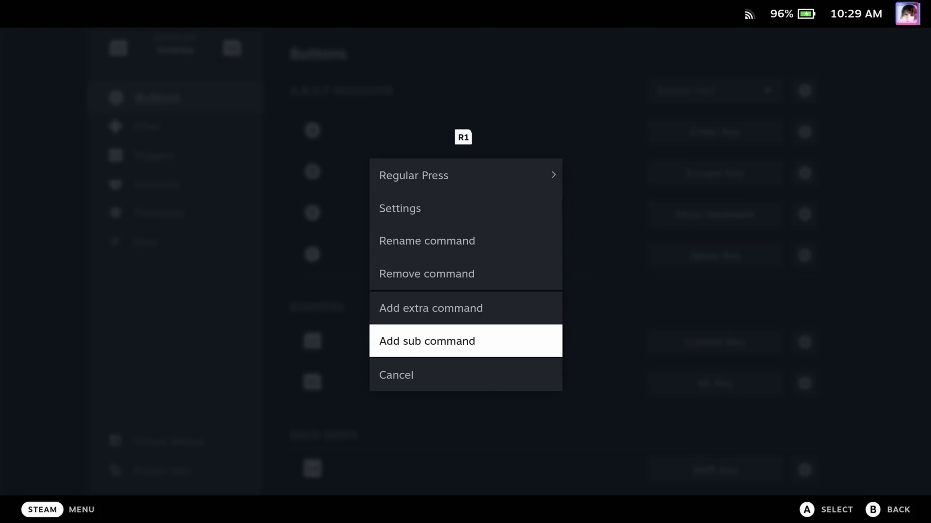
{"action": "key", "text": "Up"}
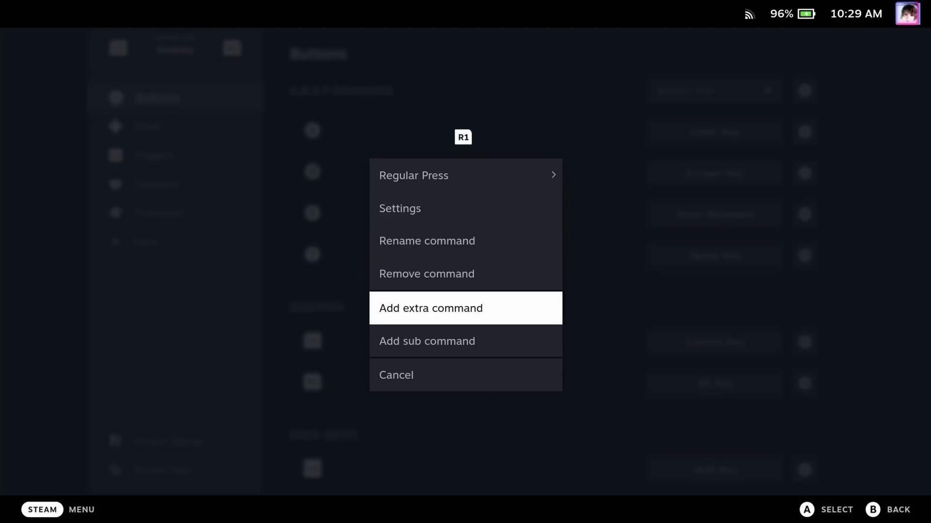
{"action": "key", "text": "Return"}
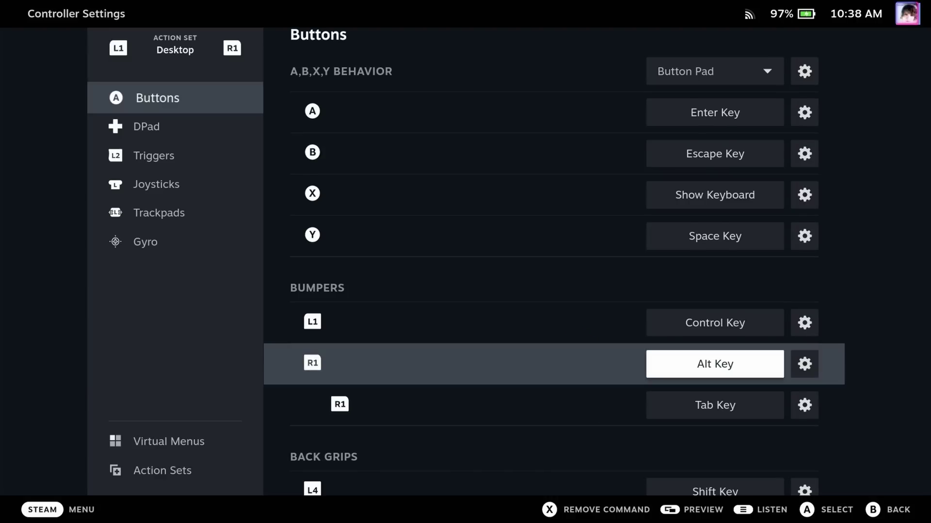
{"action": "key", "text": "Right"}
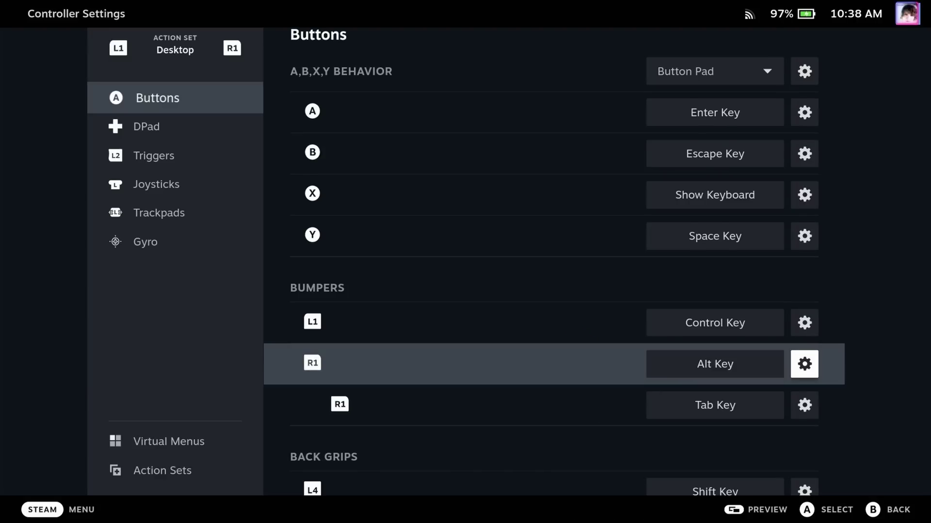
Add left Ctrl as an extra second command on the R1 bumper
{"action": "key", "text": "Return"}
{"action": "key", "text": "Down"}
{"action": "key", "text": "Down"}
{"action": "key", "text": "Down"}
{"action": "key", "text": "Down"}
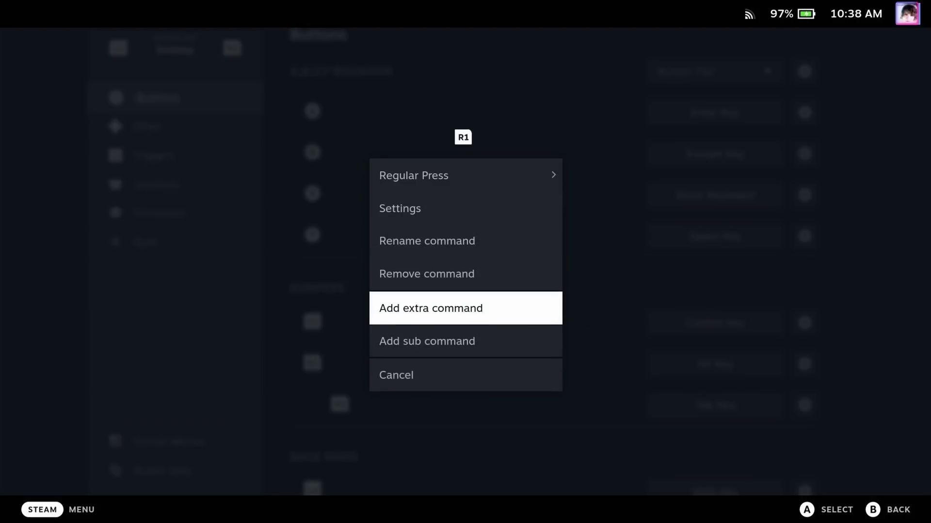
{"action": "key", "text": "Return"}
{"action": "key", "text": "Down"}
{"action": "key", "text": "Down"}
{"action": "key", "text": "Down"}
{"action": "key", "text": "Down"}
{"action": "key", "text": "Down"}
{"action": "key", "text": "Down"}
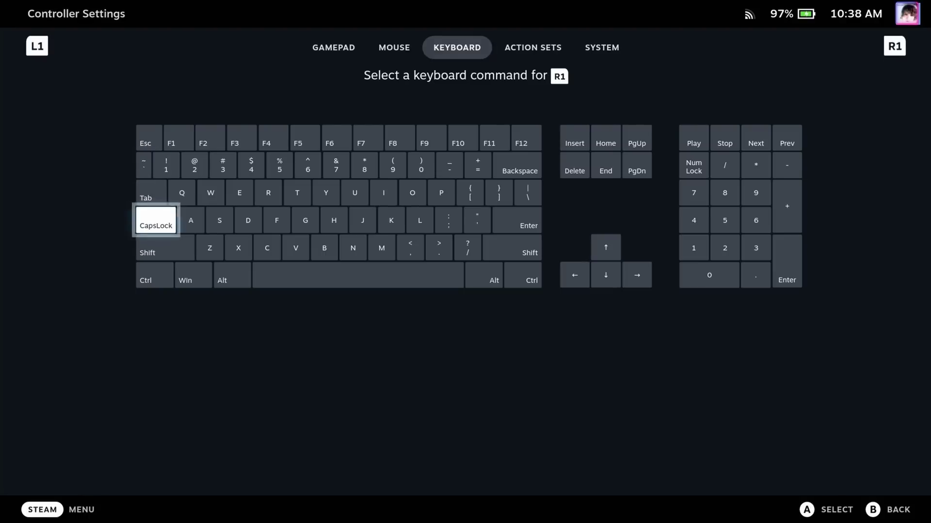
{"action": "key", "text": "Return"}
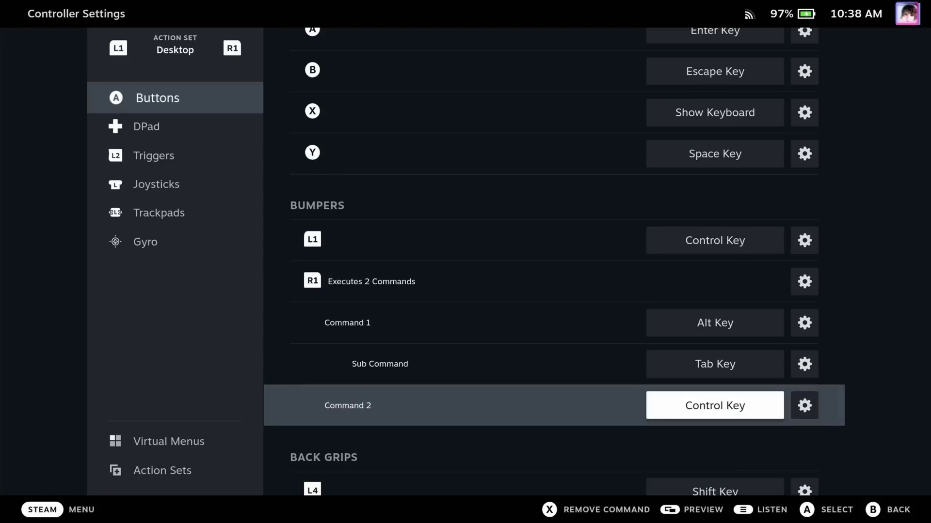
Change Command 2's activation from Regular Press to Long Press
{"action": "key", "text": "Right"}
{"action": "key", "text": "Return"}
{"action": "key", "text": "Return"}
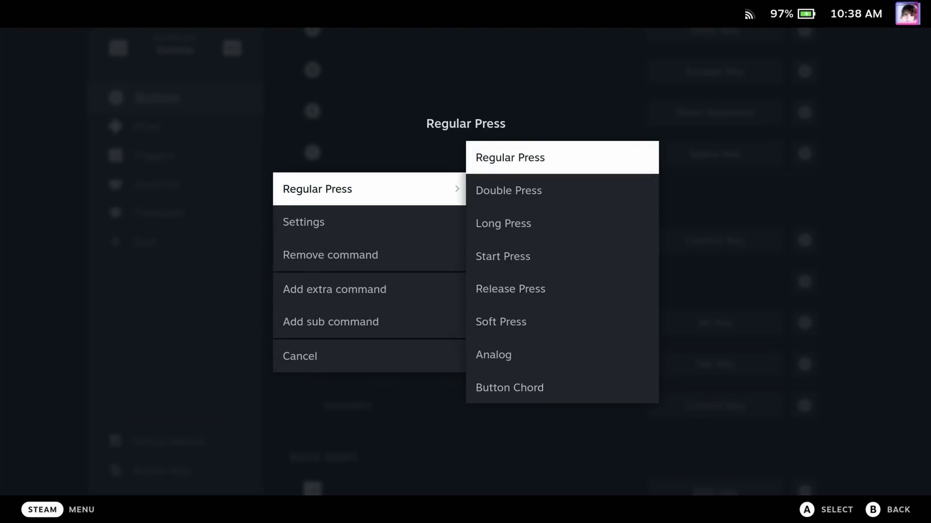
{"action": "key", "text": "Down"}
{"action": "key", "text": "Down"}
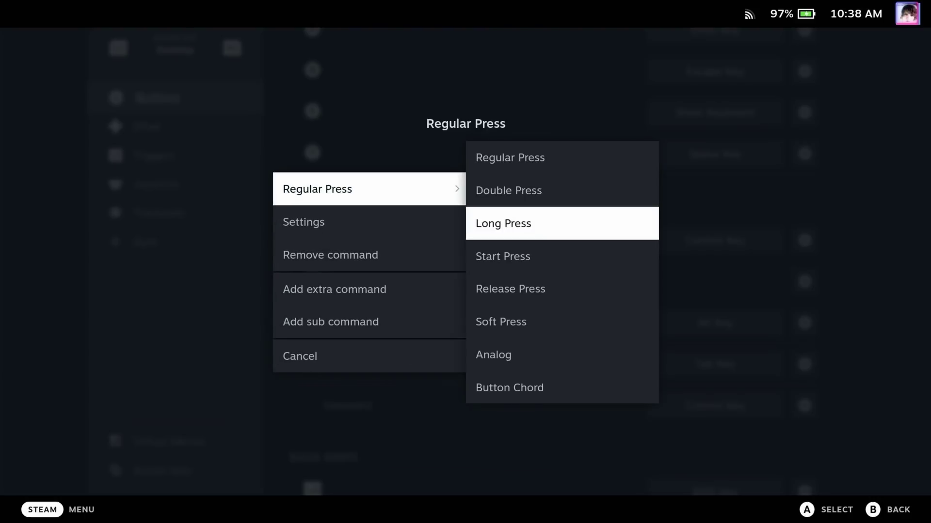
{"action": "key", "text": "Return"}
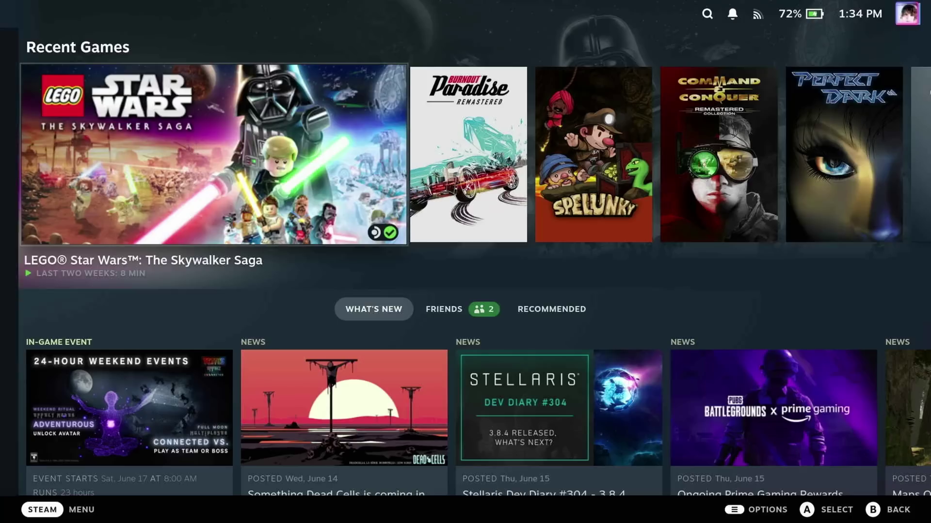
Open Settings from the Steam menu and reach the Developer Mode option under System
{"action": "key", "text": "ctrl+1"}
{"action": "key", "text": "Down"}
{"action": "key", "text": "Down"}
{"action": "key", "text": "Down"}
{"action": "key", "text": "Down"}
{"action": "key", "text": "Down"}
{"action": "key", "text": "Down"}
{"action": "key", "text": "Return"}
{"action": "key", "text": "Down"}
{"action": "key", "text": "Right"}
{"action": "key", "text": "Down"}
{"action": "key", "text": "Down"}
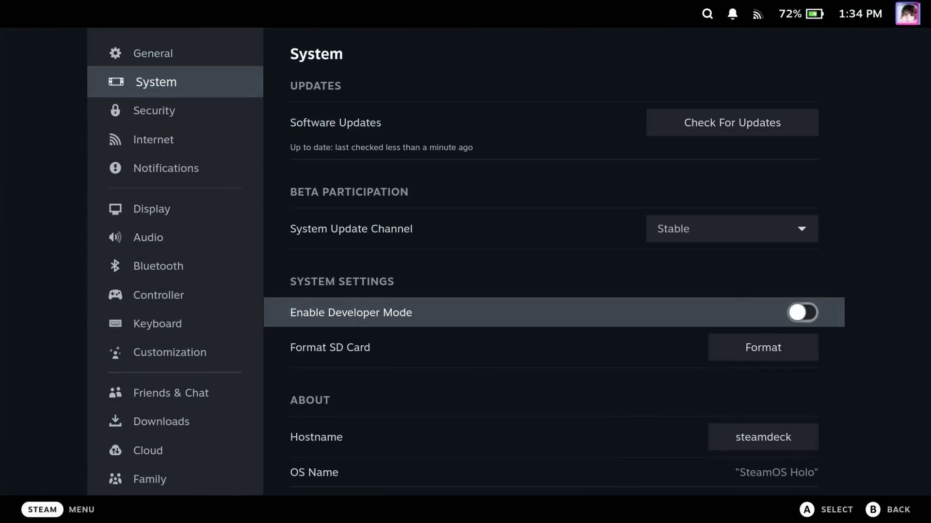
Open the Developer settings page and move down to Wifi Power Management
{"action": "key", "text": "Left"}
{"action": "key", "text": "Down"}
{"action": "key", "text": "Down"}
{"action": "key", "text": "Down"}
{"action": "key", "text": "Down"}
{"action": "key", "text": "Down"}
{"action": "key", "text": "Down"}
{"action": "key", "text": "Down"}
{"action": "key", "text": "Down"}
{"action": "key", "text": "Down"}
{"action": "key", "text": "Down"}
{"action": "key", "text": "Down"}
{"action": "key", "text": "Down"}
{"action": "key", "text": "Down"}
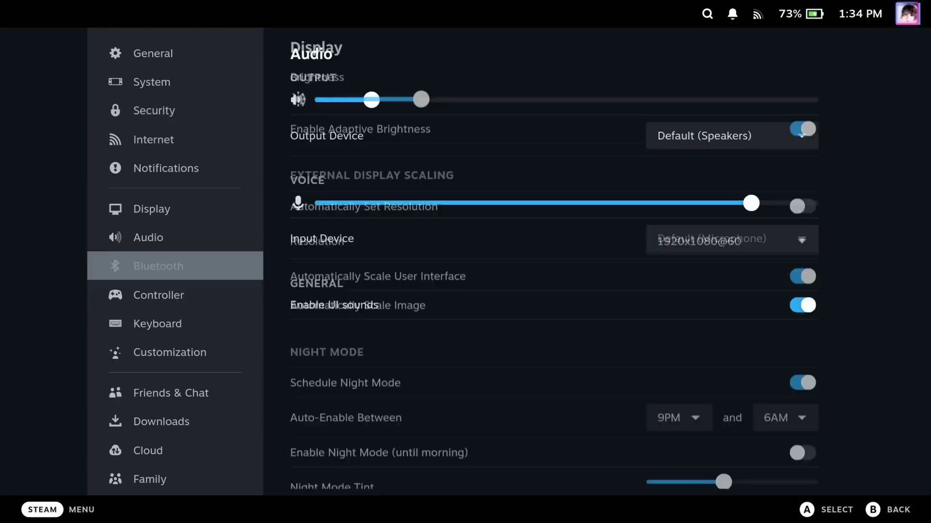
{"action": "key", "text": "Down"}
{"action": "key", "text": "Down"}
{"action": "key", "text": "Down"}
{"action": "key", "text": "Down"}
{"action": "key", "text": "Down"}
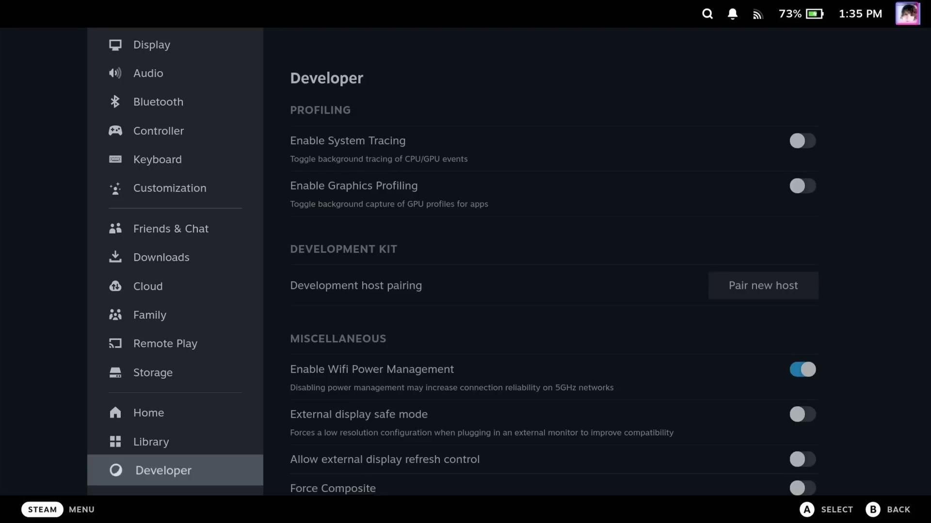
{"action": "scroll", "coordinate": [550, 272], "scroll_direction": "down", "scroll_amount": 1}
{"action": "key", "text": "Right"}
{"action": "key", "text": "Down"}
{"action": "key", "text": "Down"}
{"action": "key", "text": "Down"}
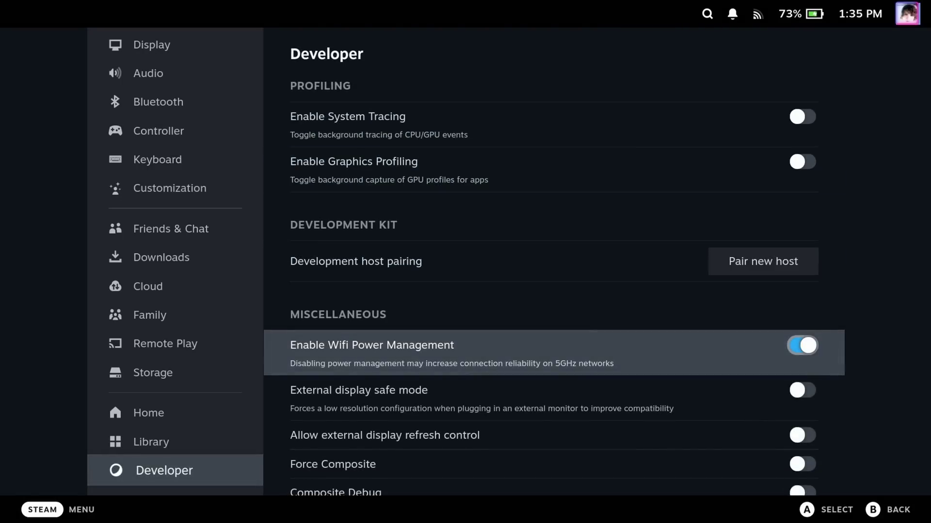
Disable Enable Wifi Power Management, then restart Steam from the Power menu
{"action": "key", "text": "Return"}
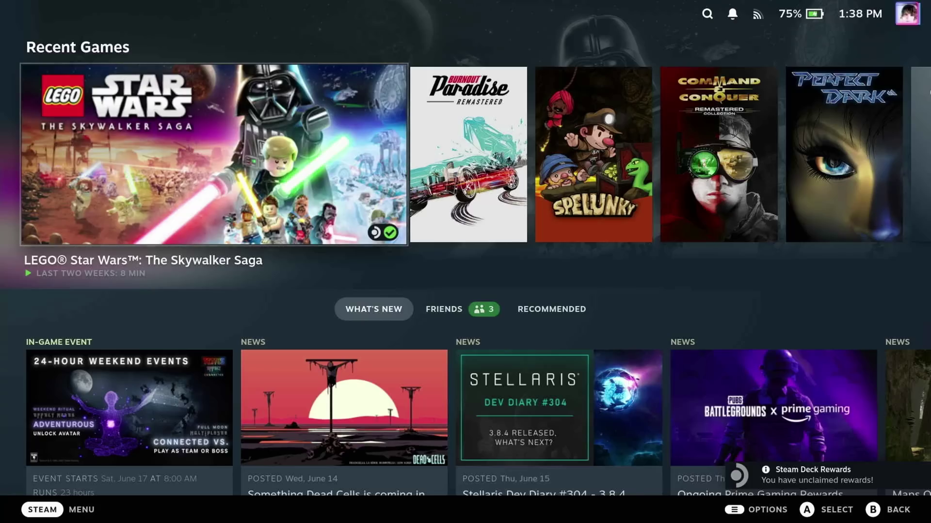
{"action": "key", "text": "ctrl+1"}
{"action": "key", "text": "Up"}
{"action": "key", "text": "Return"}
{"action": "key", "text": "Down"}
{"action": "key", "text": "Down"}
{"action": "key", "text": "Down"}
{"action": "key", "text": "Down"}
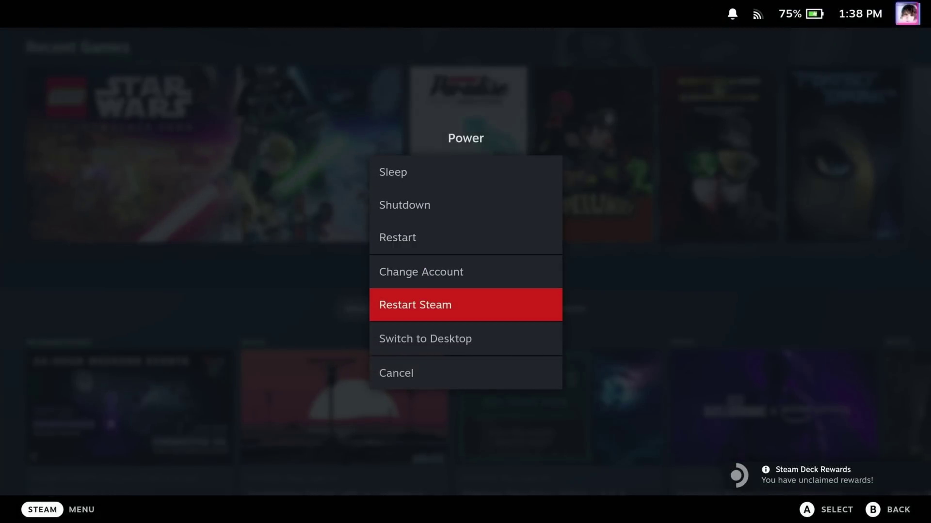
{"action": "key", "text": "Return"}
{"action": "key", "text": "Return"}
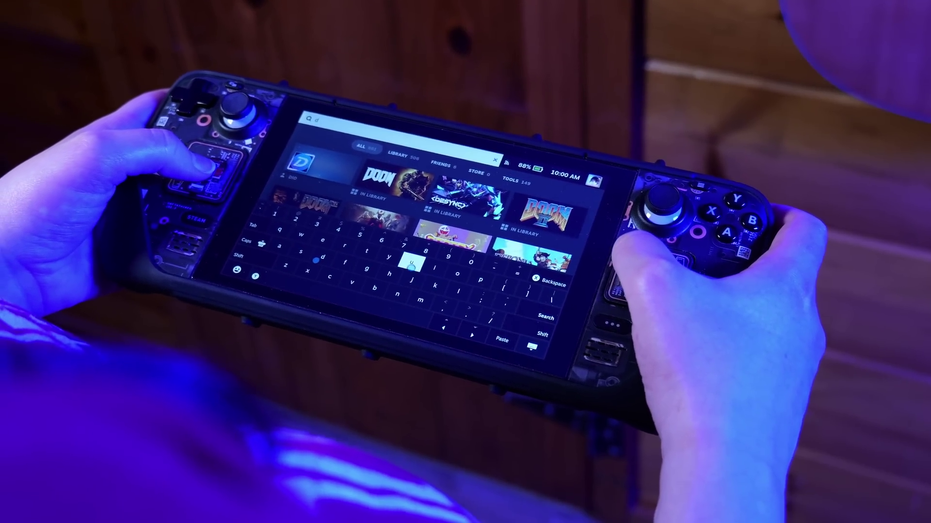
Enter 'udelings' in the search to find Dudelings: Arcade Sportsball
{"action": "type", "text": "ud"}
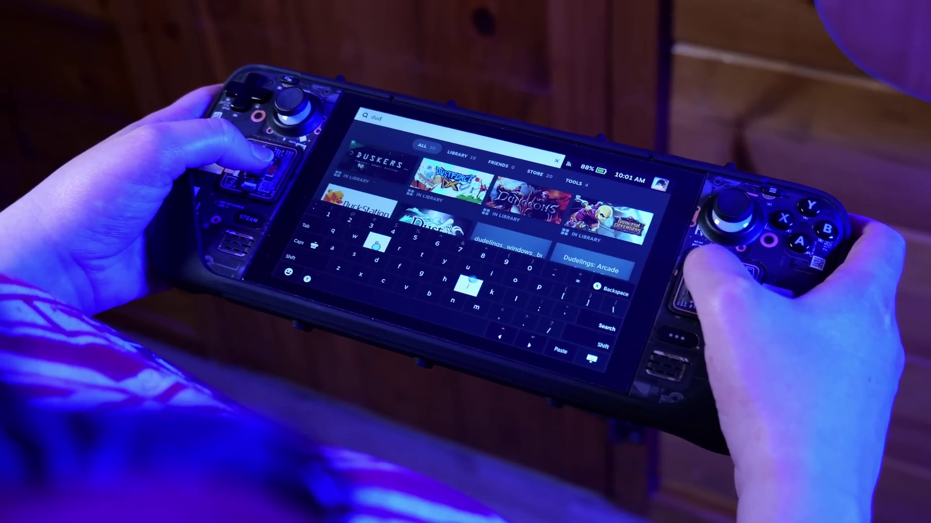
{"action": "type", "text": "el"}
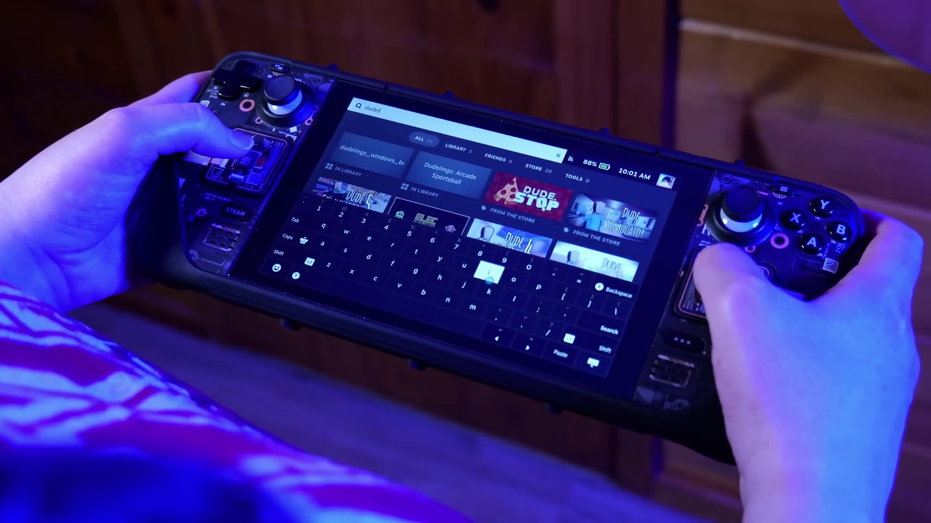
{"action": "type", "text": "i"}
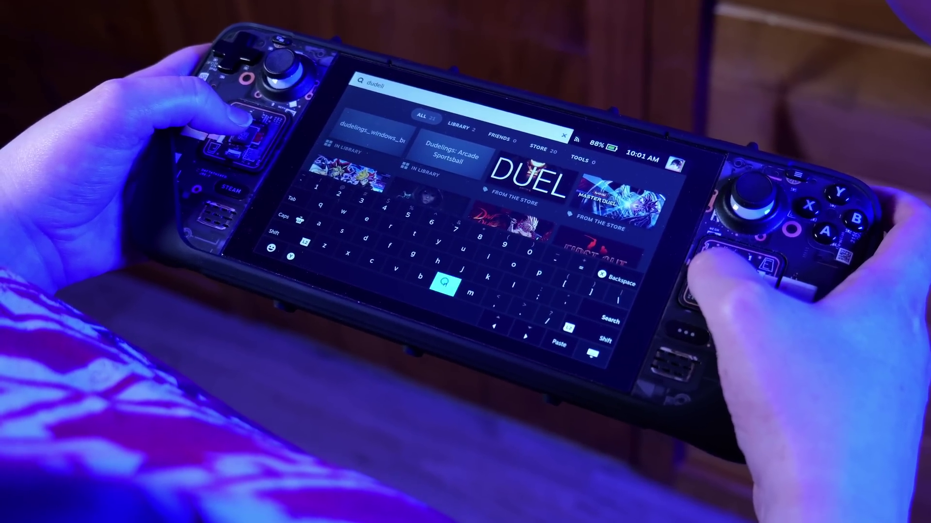
{"action": "type", "text": "ng"}
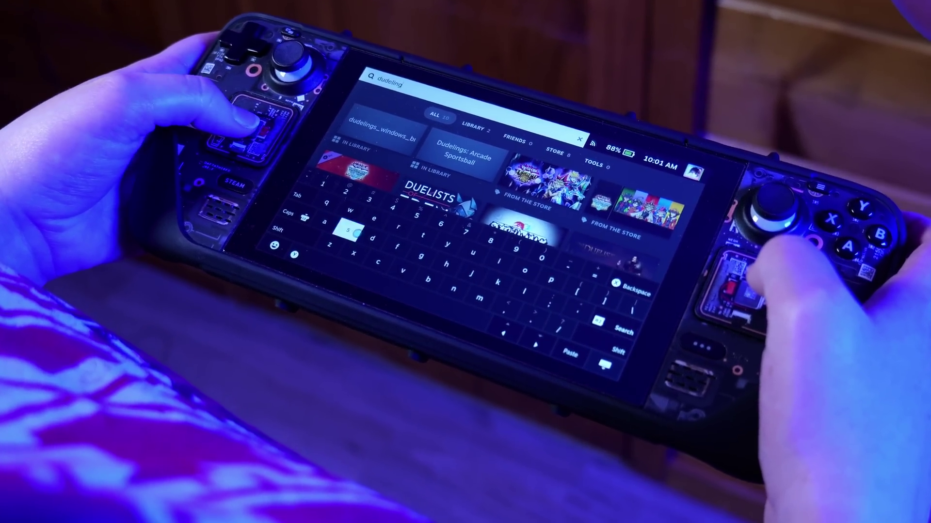
{"action": "type", "text": "s"}
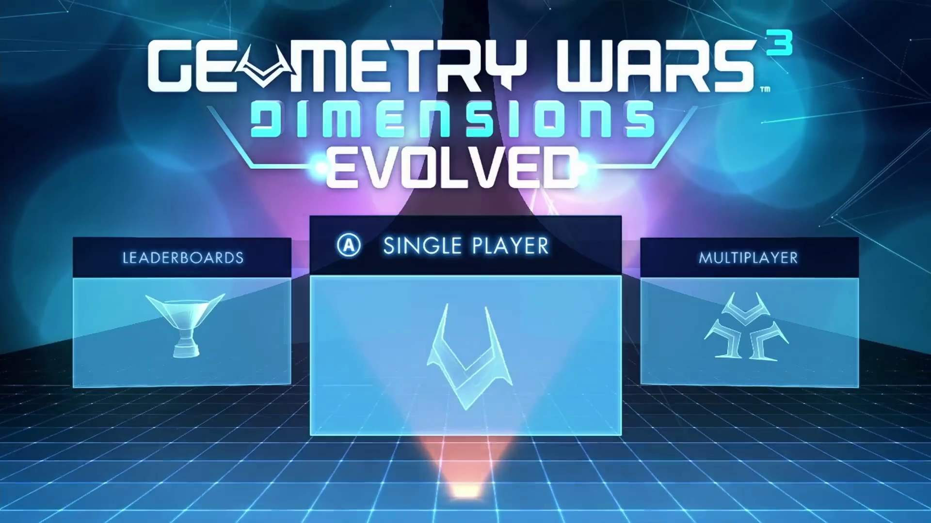
Start the UNDERTALE Soundtrack and bring up its playback controls in Quick Access during the game
{"action": "key", "text": "ctrl+2"}
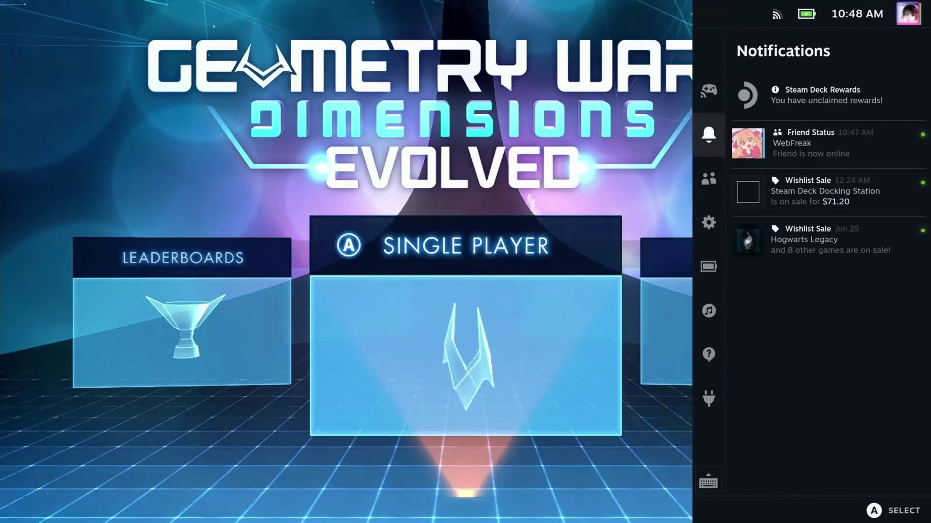
{"action": "key", "text": "Down"}
{"action": "key", "text": "Down"}
{"action": "key", "text": "Down"}
{"action": "key", "text": "Down"}
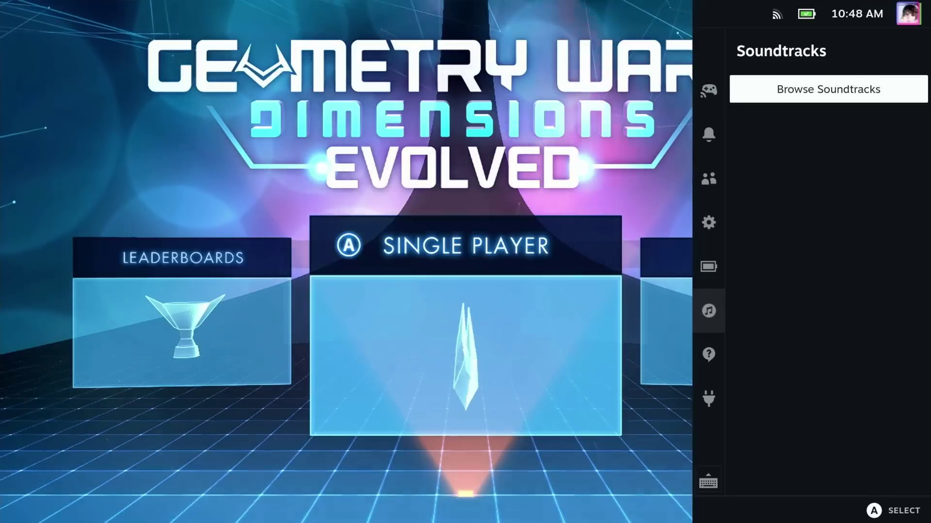
{"action": "key", "text": "Return"}
{"action": "key", "text": "Right"}
{"action": "key", "text": "Right"}
{"action": "key", "text": "Down"}
{"action": "key", "text": "Down"}
{"action": "key", "text": "Down"}
{"action": "key", "text": "Right"}
{"action": "key", "text": "Right"}
{"action": "key", "text": "Return"}
{"action": "key", "text": "Return"}
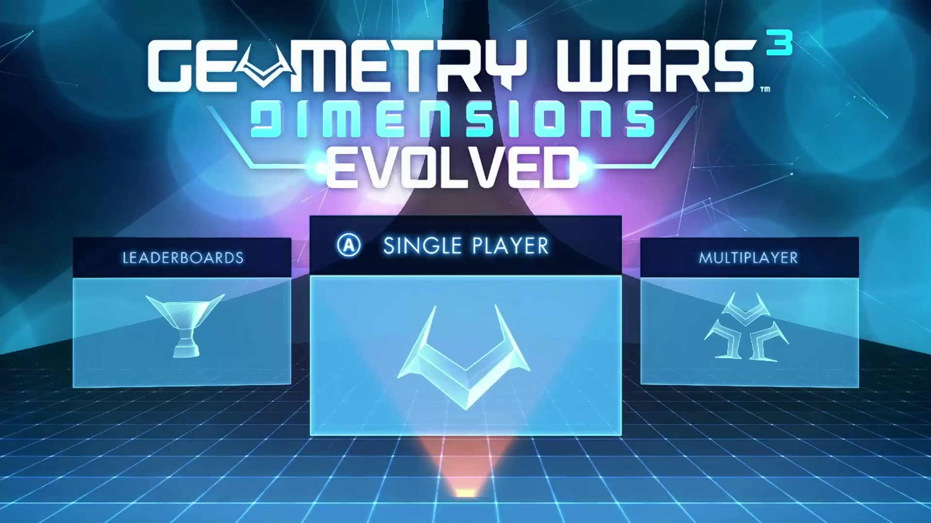
{"action": "key", "text": "ctrl+2"}
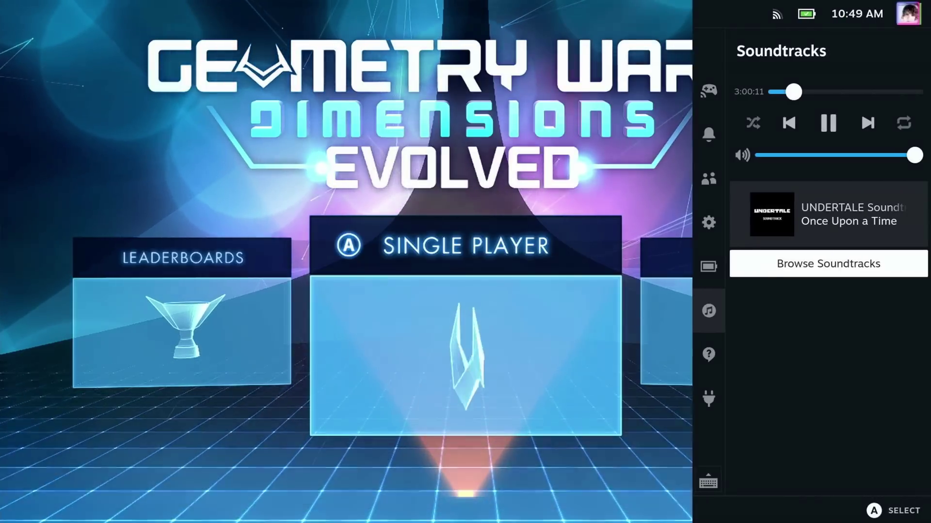
{"action": "key", "text": "Up"}
{"action": "key", "text": "Up"}
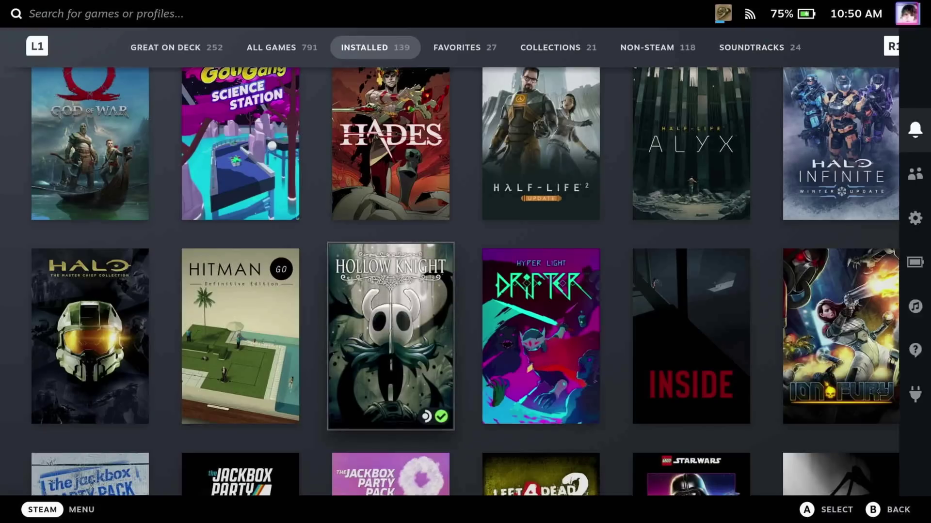
From Quick Access Friends, select the favourite friend and choose Find Games to Play Together
{"action": "key", "text": "ctrl+2"}
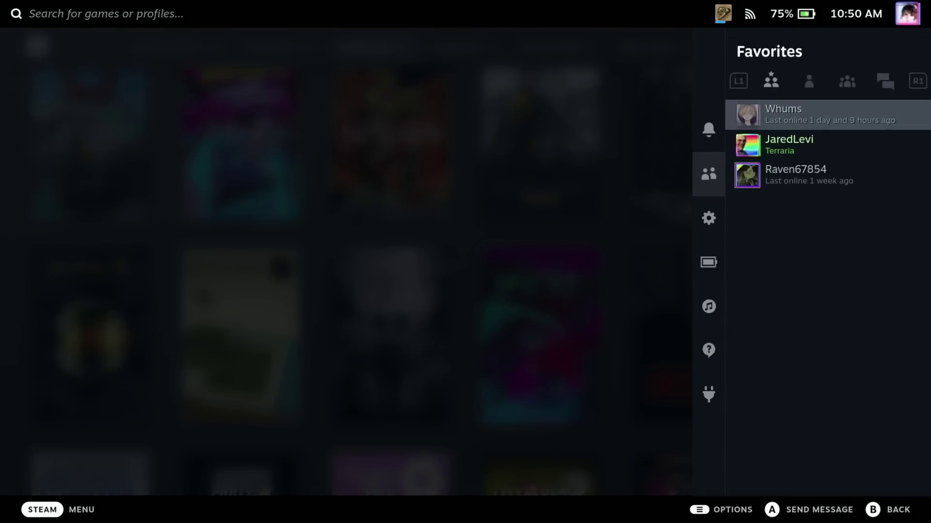
{"action": "key", "text": "Return"}
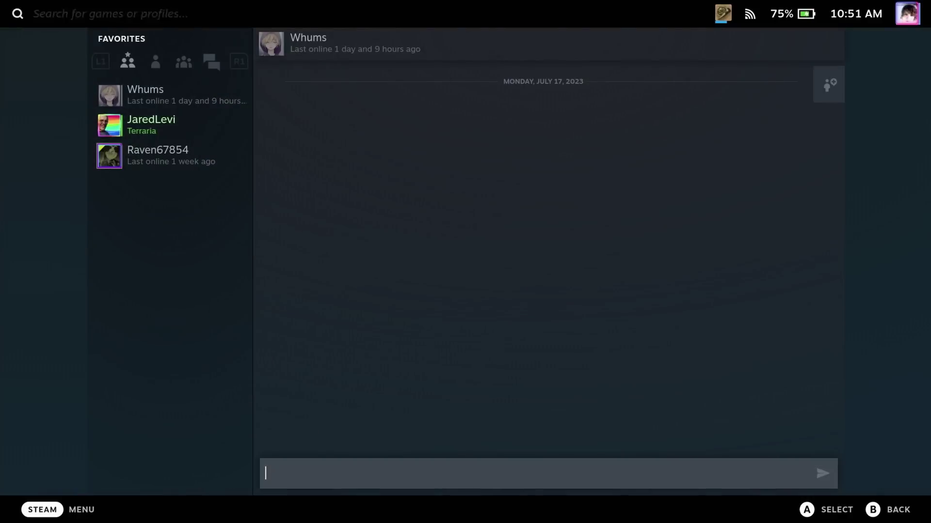
{"action": "key", "text": "Return"}
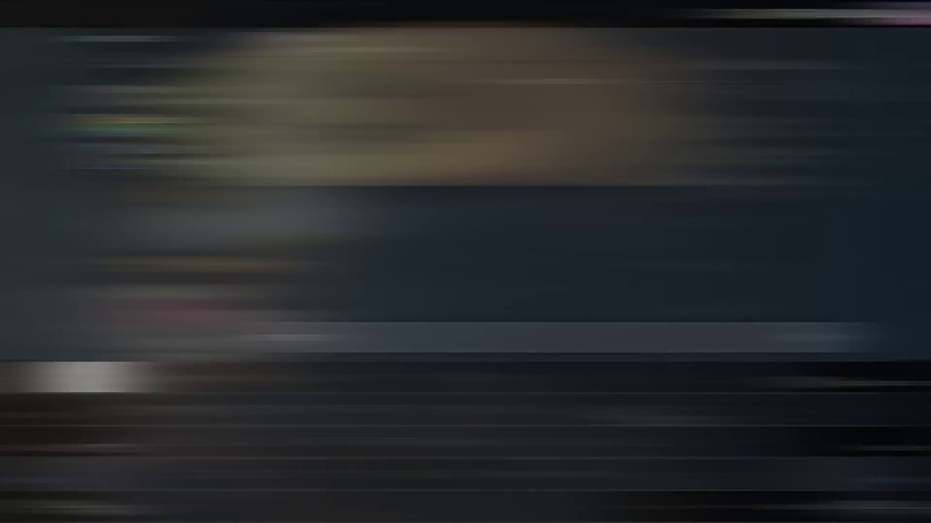
{"action": "key", "text": "Menu"}
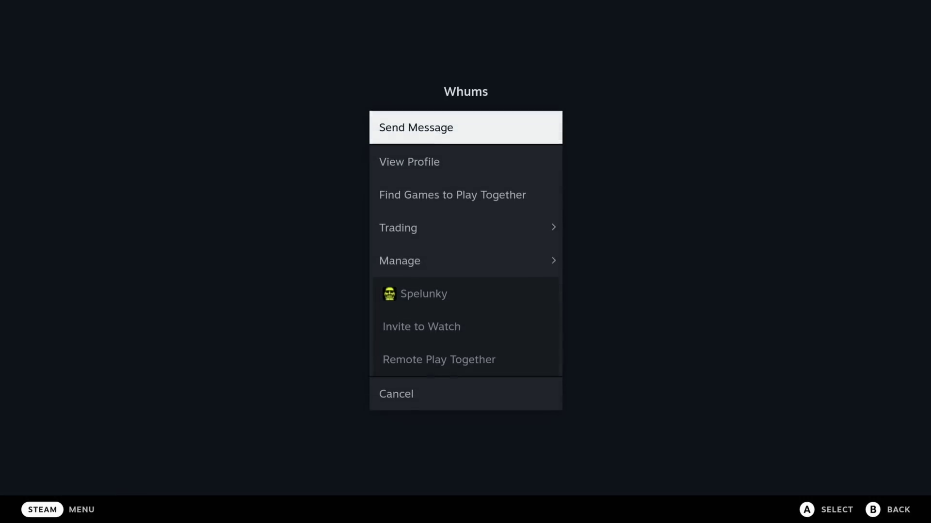
{"action": "key", "text": "Down"}
{"action": "key", "text": "Down"}
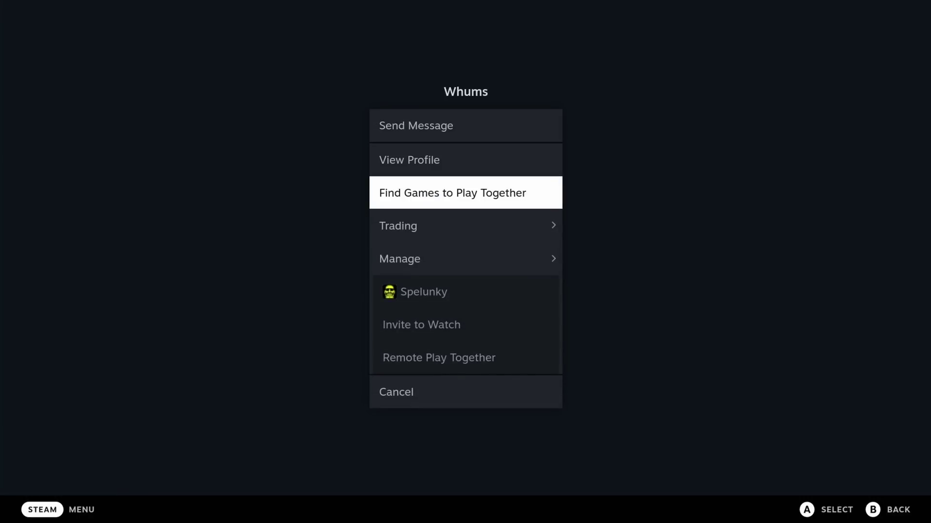
{"action": "key", "text": "Return"}
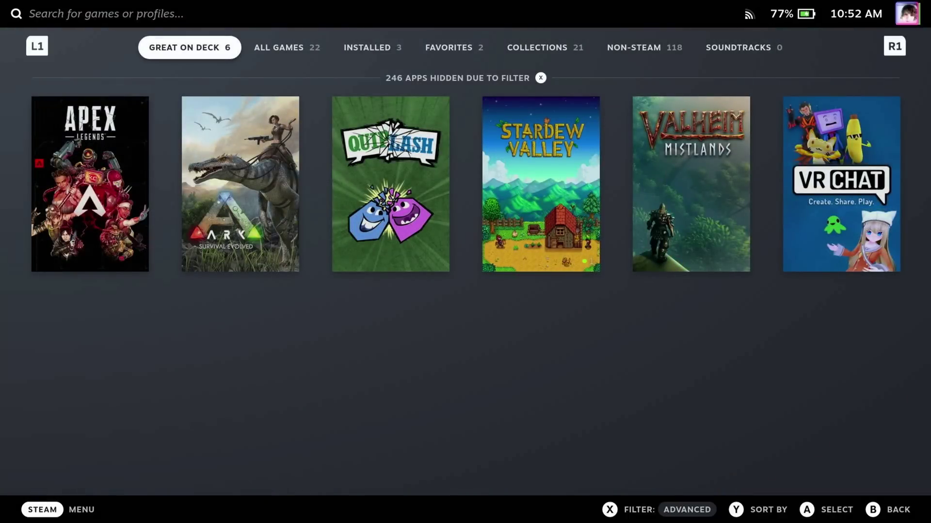
Pick Spelunky from the shared games and launch it
{"action": "key", "text": "Down"}
{"action": "key", "text": "Right"}
{"action": "key", "text": "Right"}
{"action": "key", "text": "Right"}
{"action": "key", "text": "Right"}
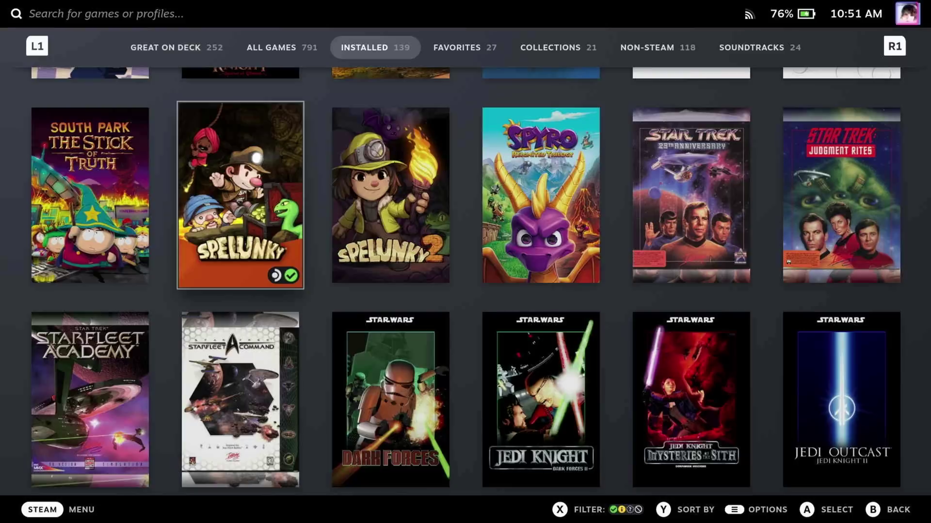
{"action": "key", "text": "Return"}
{"action": "key", "text": "Return"}
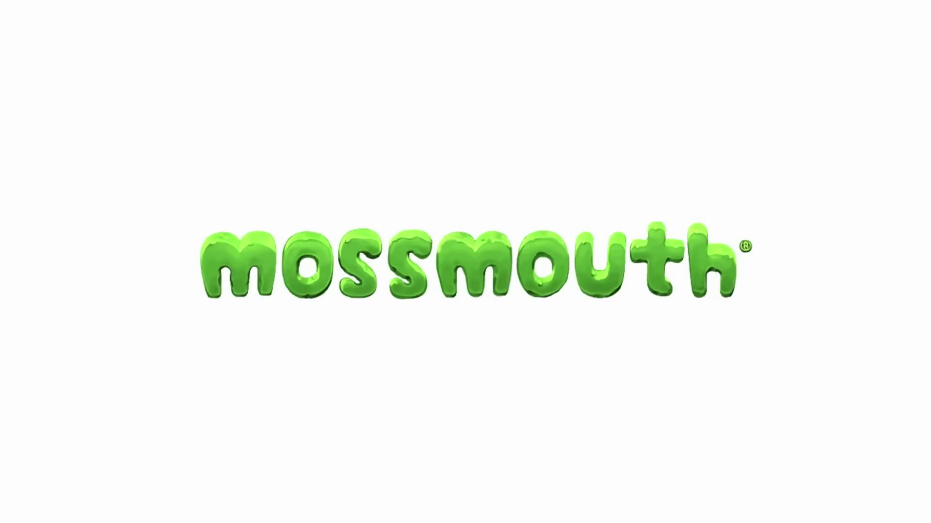
Create a Remote Play Together session and open Invite a Friend to add a player
{"action": "key", "text": "ctrl+2"}
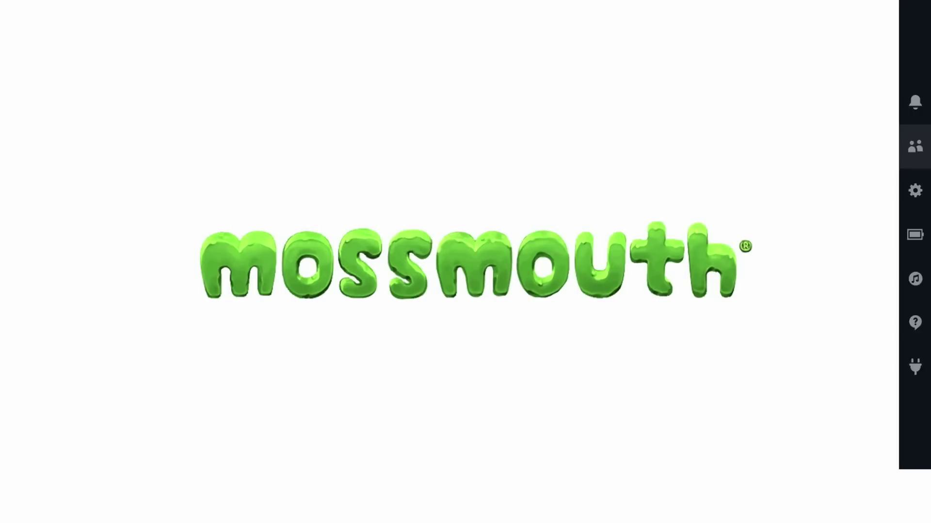
{"action": "key", "text": "Up"}
{"action": "key", "text": "Up"}
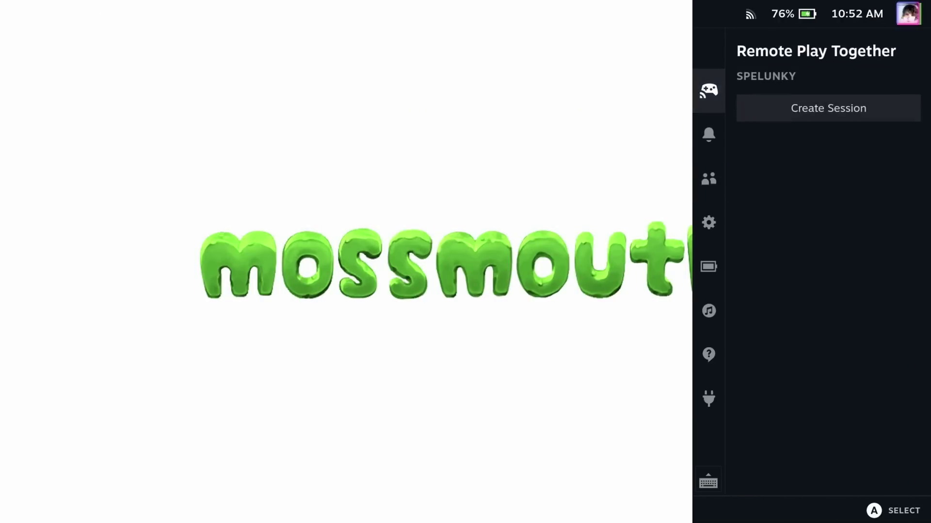
{"action": "key", "text": "Right"}
{"action": "key", "text": "Return"}
{"action": "key", "text": "Down"}
{"action": "key", "text": "Down"}
{"action": "key", "text": "Return"}
{"action": "key", "text": "Down"}
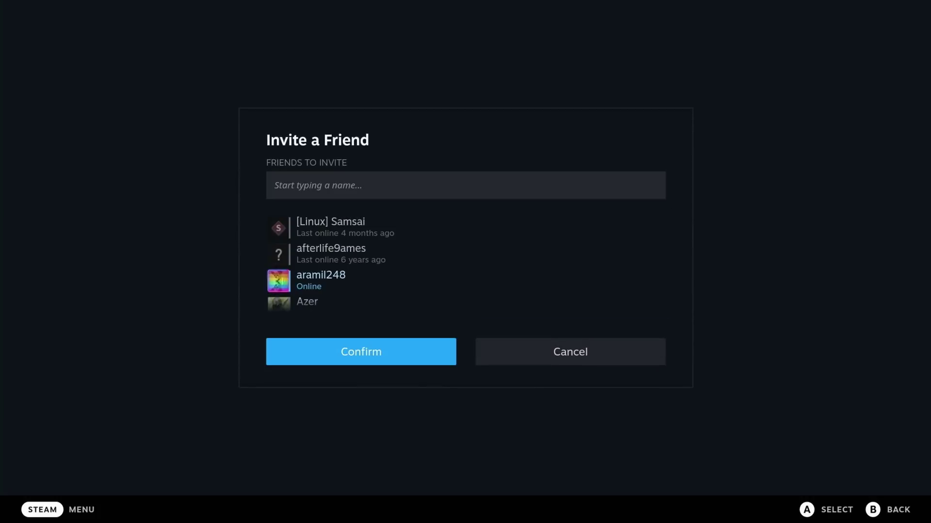
{"action": "key", "text": "Up"}
{"action": "key", "text": "Up"}
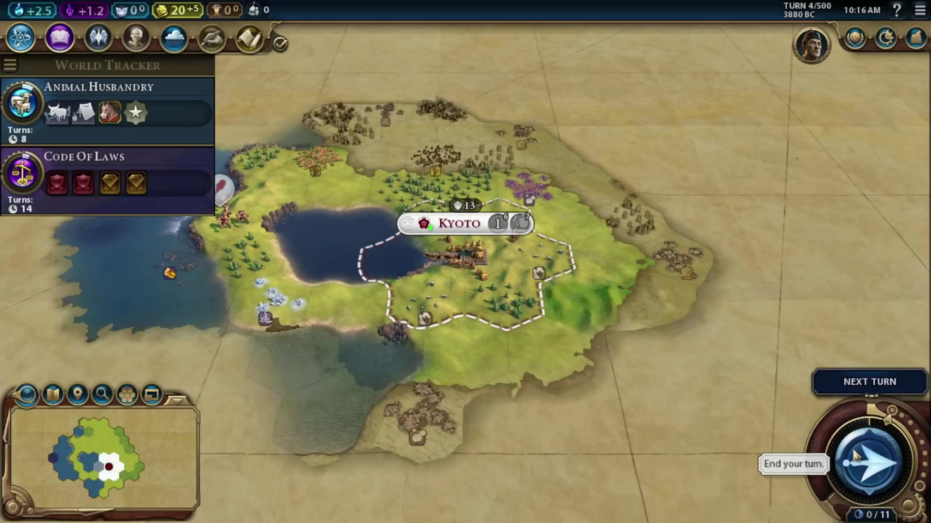
End the Civilization VI turn and view the captured screenshot in the media gallery
{"action": "left_click", "coordinate": [856, 455]}
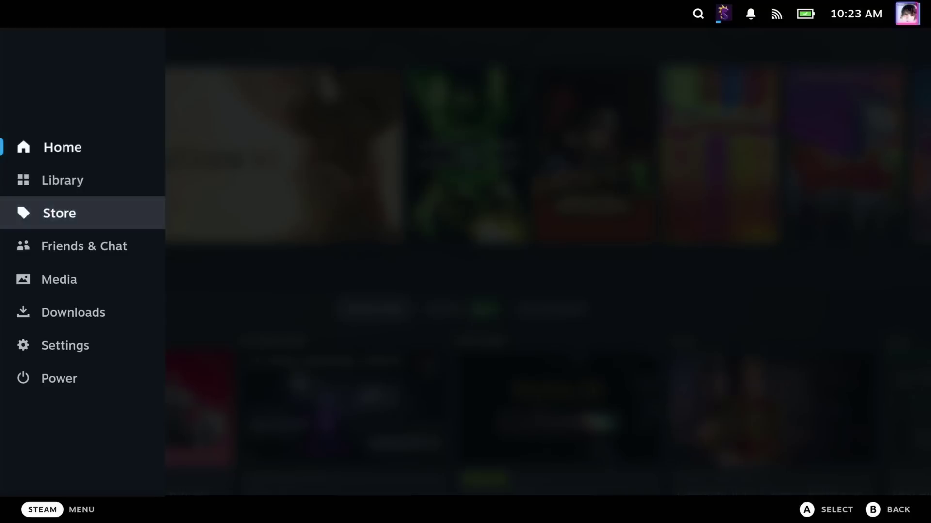
{"action": "key", "text": "Return"}
{"action": "key", "text": "Return"}
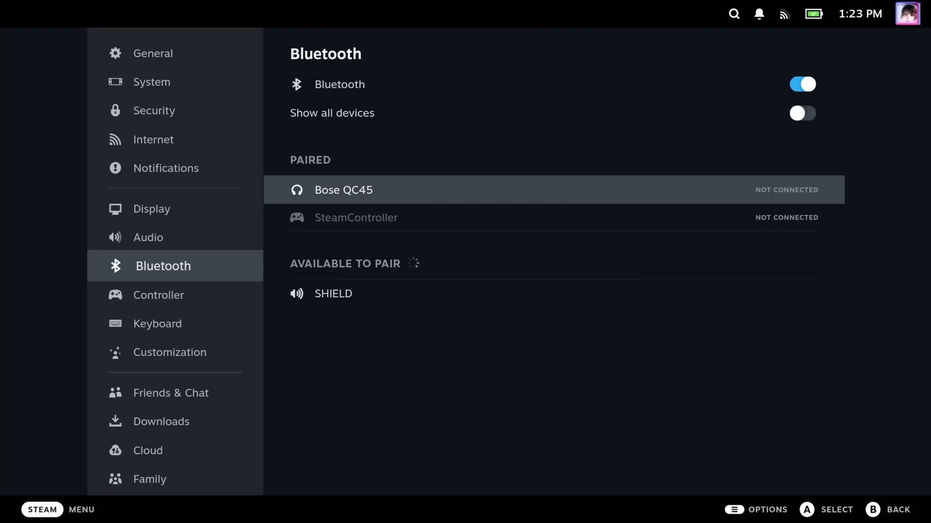
{"action": "key", "text": "Down"}
{"action": "key", "text": "Down"}
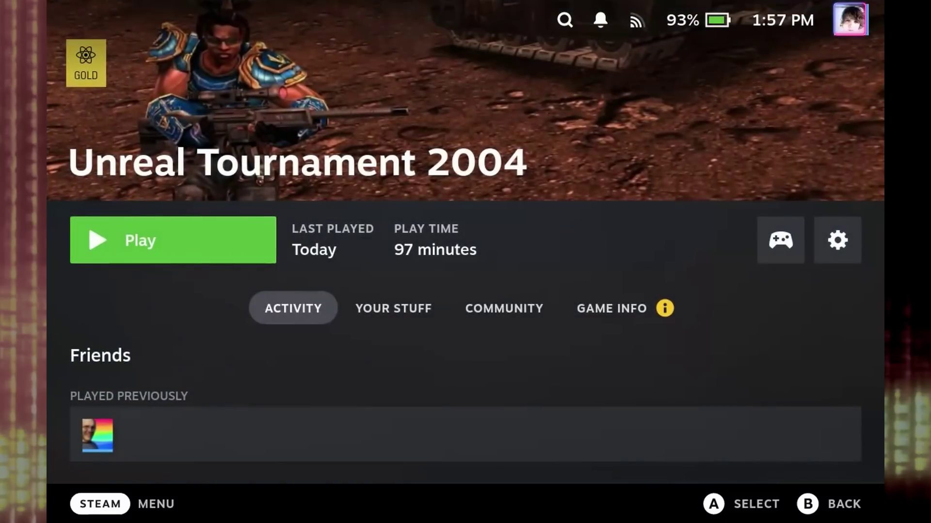
Set Unreal Tournament 2004's Game Resolution property to 1920x1200, then check the in-game resolution list
{"action": "left_click", "coordinate": [835, 239]}
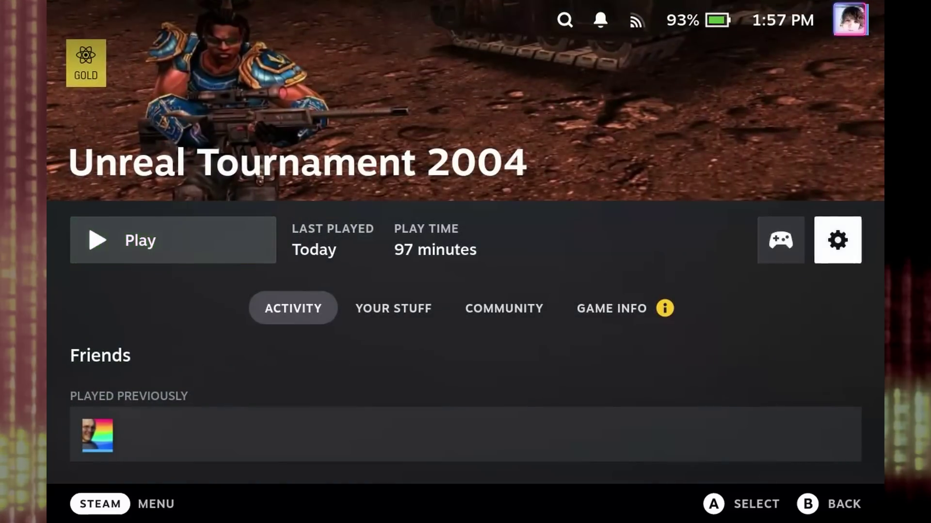
{"action": "key", "text": "Return"}
{"action": "key", "text": "Up"}
{"action": "key", "text": "Up"}
{"action": "key", "text": "Return"}
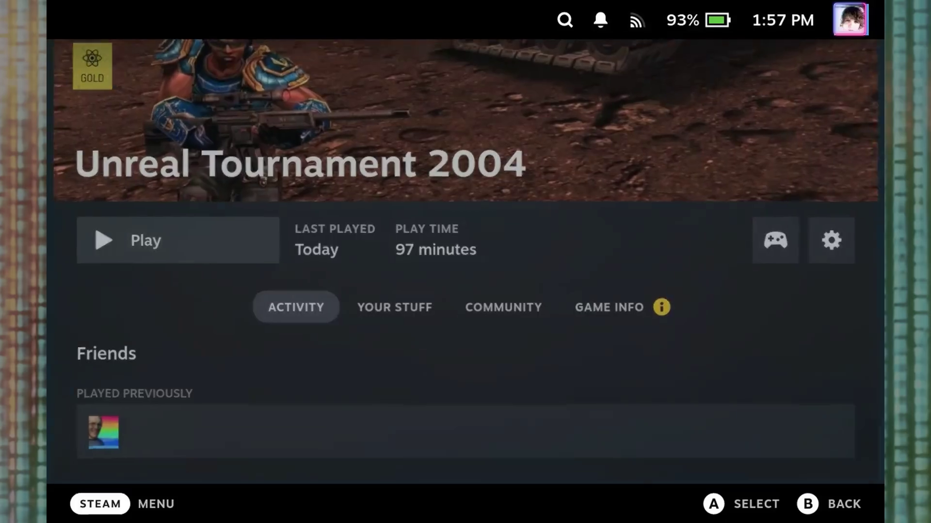
{"action": "key", "text": "Right"}
{"action": "key", "text": "Down"}
{"action": "key", "text": "Down"}
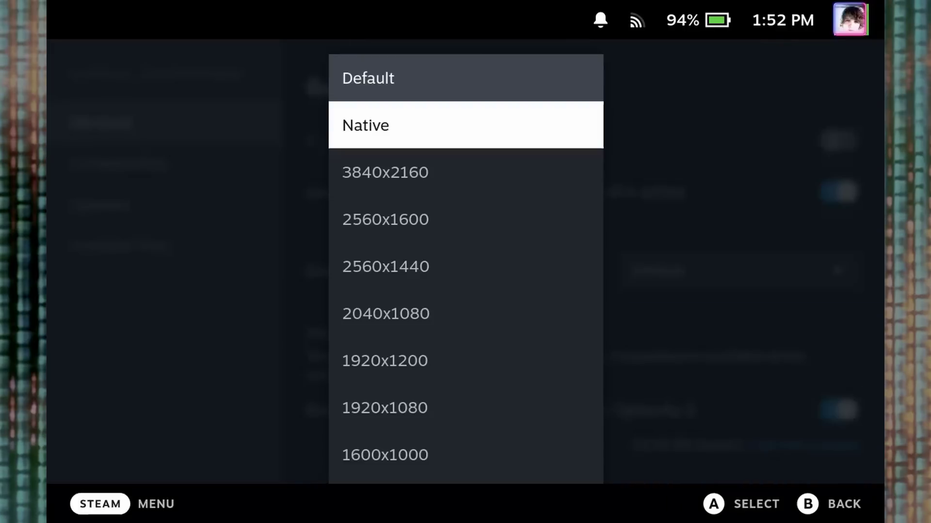
{"action": "key", "text": "Down"}
{"action": "key", "text": "Down"}
{"action": "key", "text": "Down"}
{"action": "key", "text": "Down"}
{"action": "key", "text": "Down"}
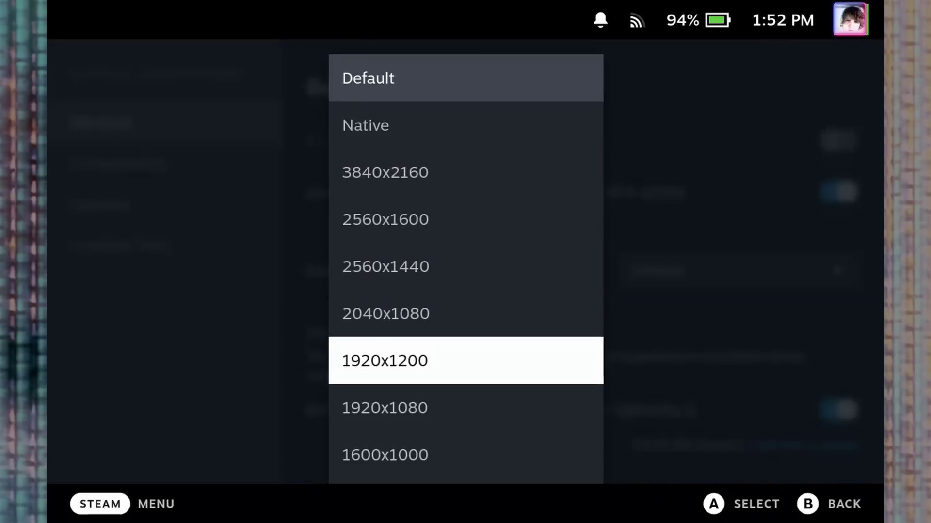
{"action": "key", "text": "Down"}
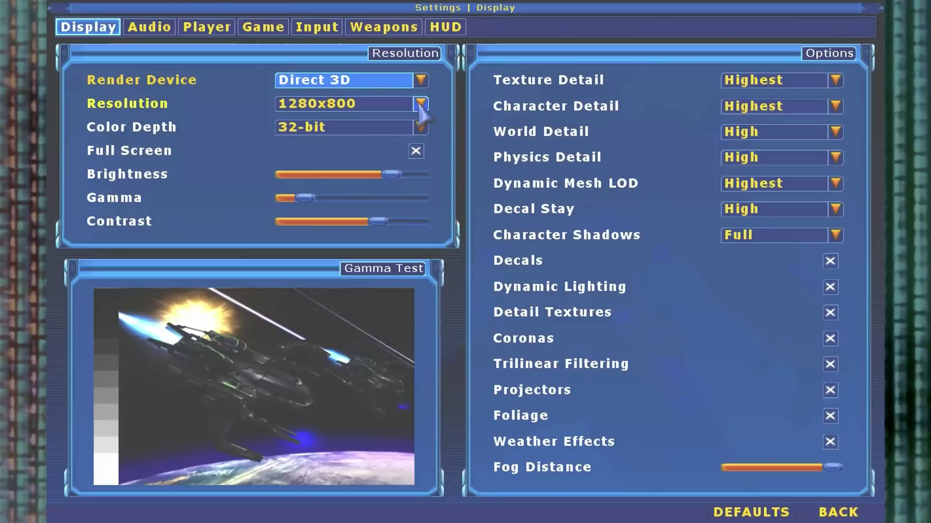
{"action": "left_click", "coordinate": [419, 105]}
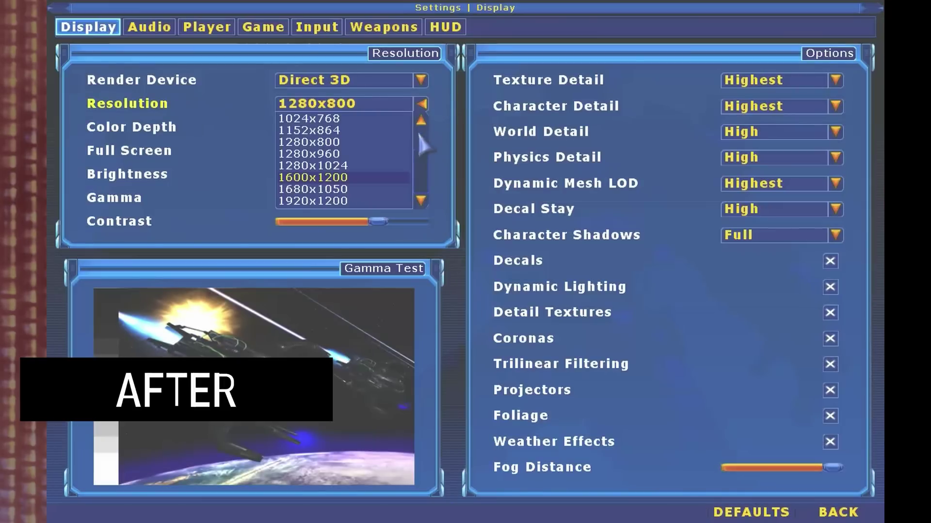
{"action": "scroll", "coordinate": [426, 144], "scroll_direction": "up", "scroll_amount": 2}
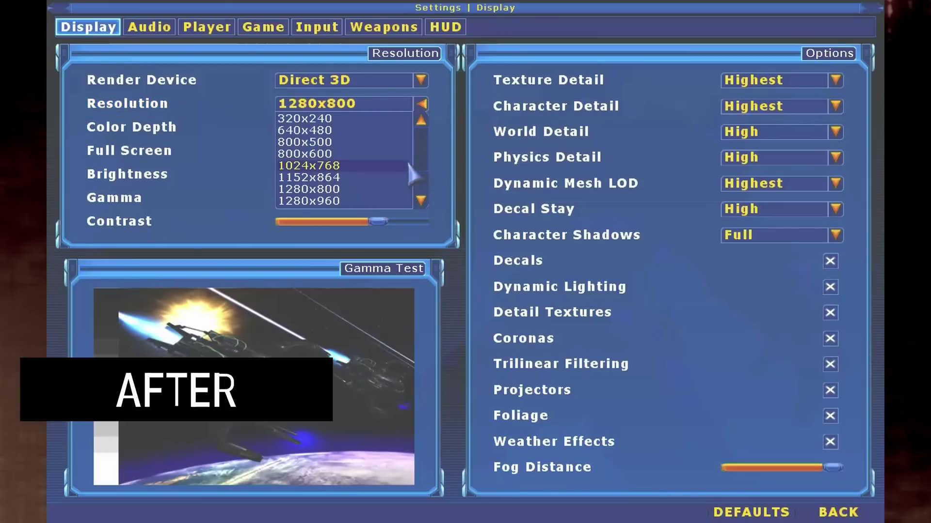